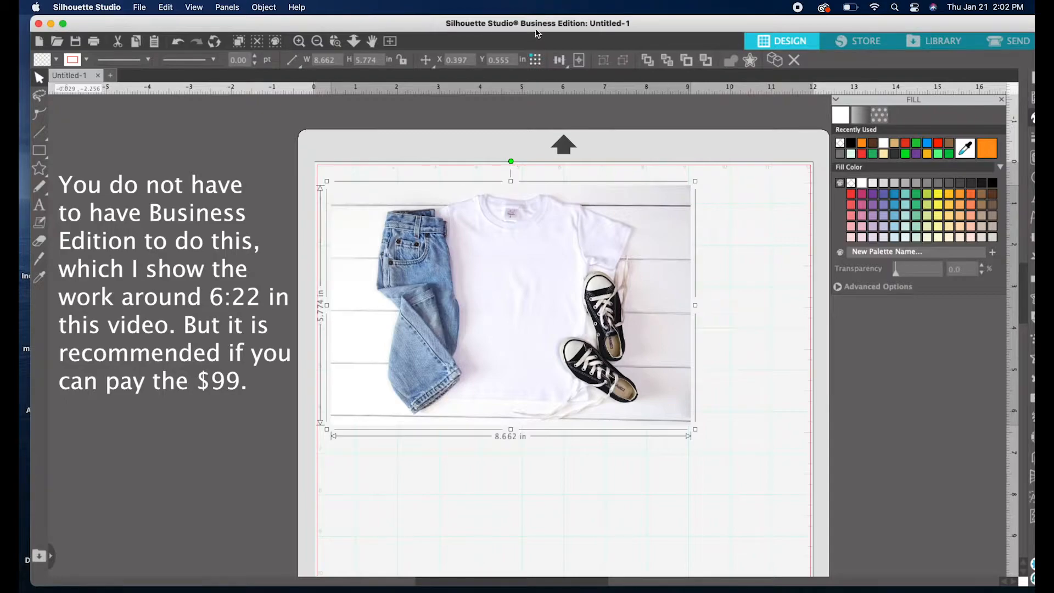
Bring the stacked farm animals PNG from the desktop into the design over the shirt mockup photo
drag(539, 31, 527, 31)
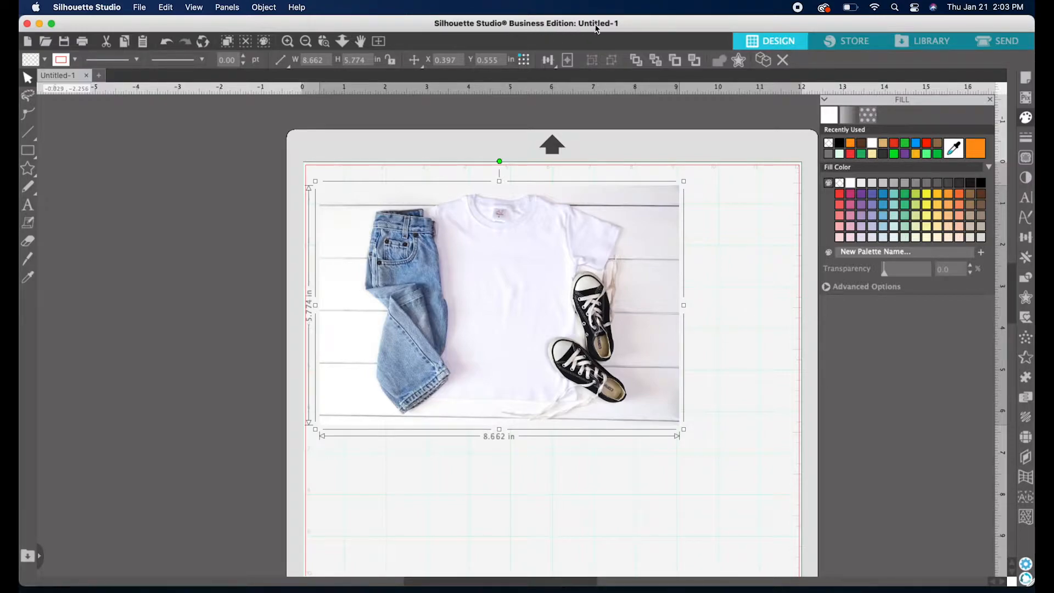
drag(607, 21, 518, 22)
click(958, 145)
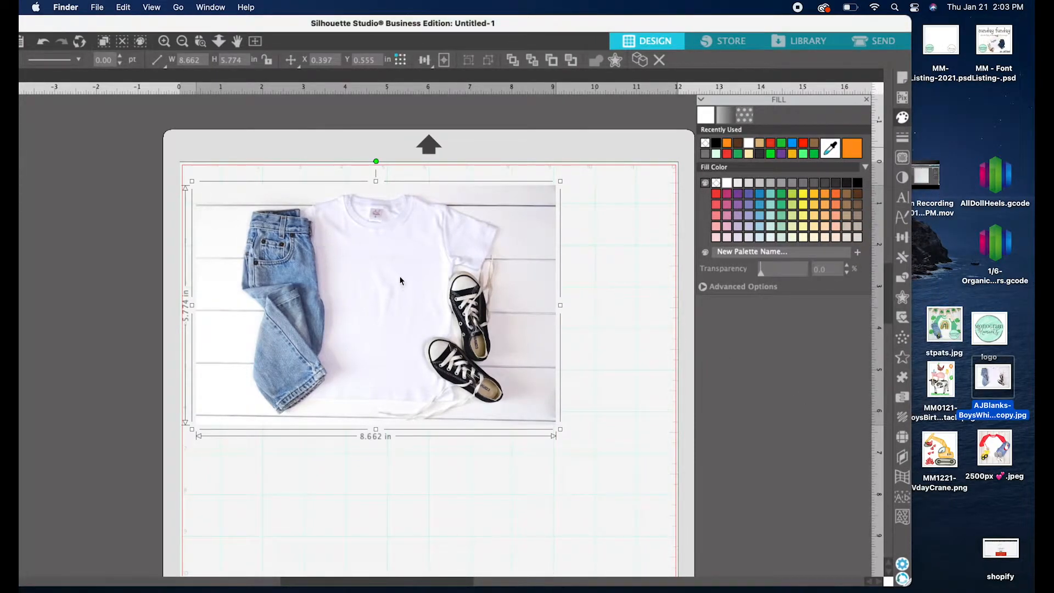
drag(943, 389, 638, 363)
drag(536, 21, 660, 21)
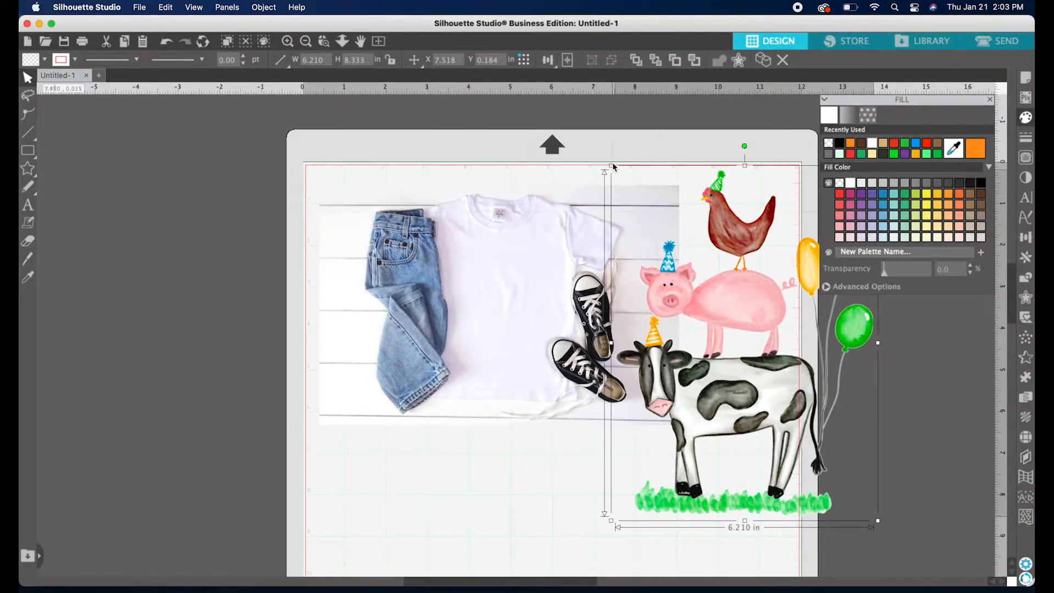
Scale the farm animals artwork to about 2.26 by 3.03 inches and position it on the chest of the white shirt
drag(612, 166, 735, 331)
drag(806, 396, 474, 250)
drag(431, 202, 477, 254)
drag(522, 301, 498, 276)
drag(451, 231, 454, 237)
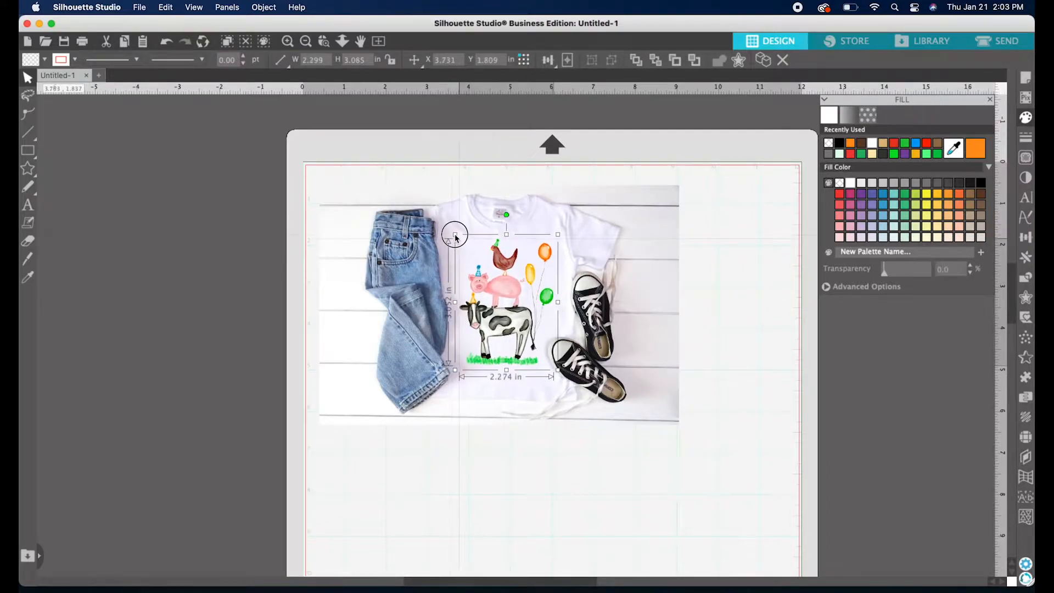
drag(498, 295, 498, 288)
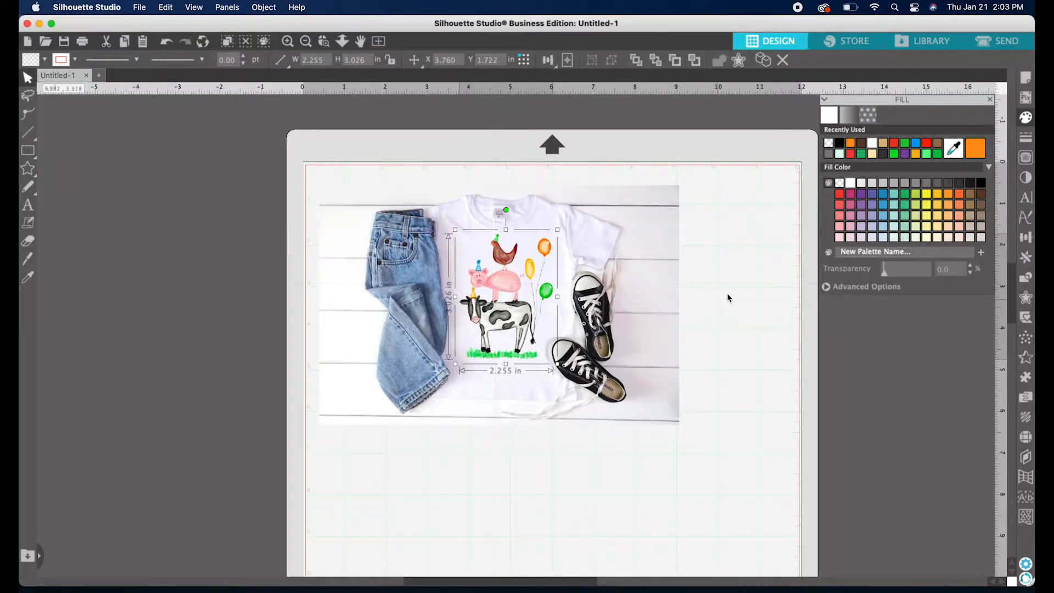
click(707, 309)
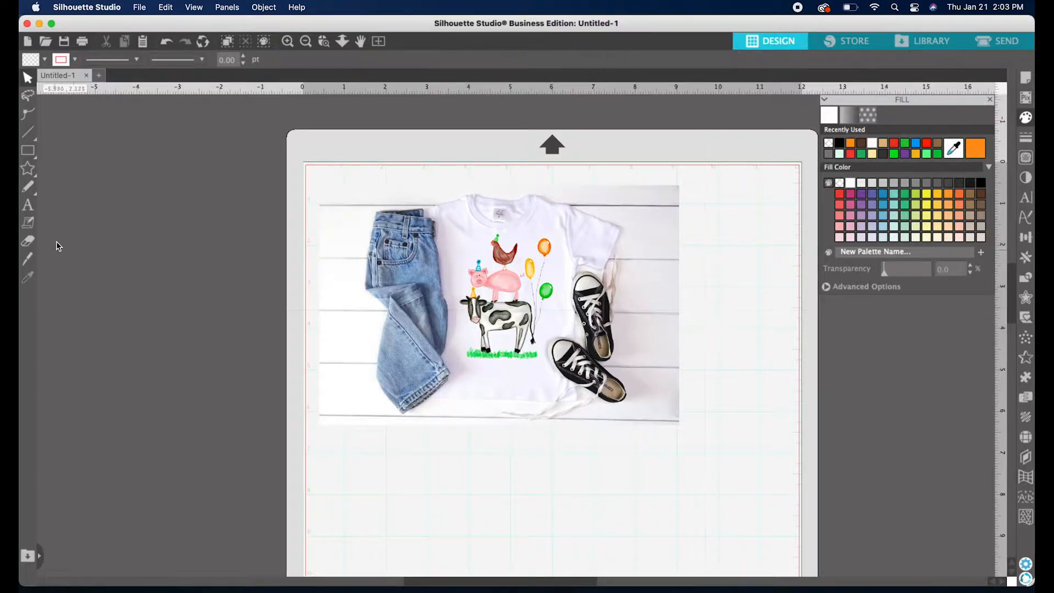
Add the child's first name as text below the farm animals artwork
click(28, 205)
click(482, 380)
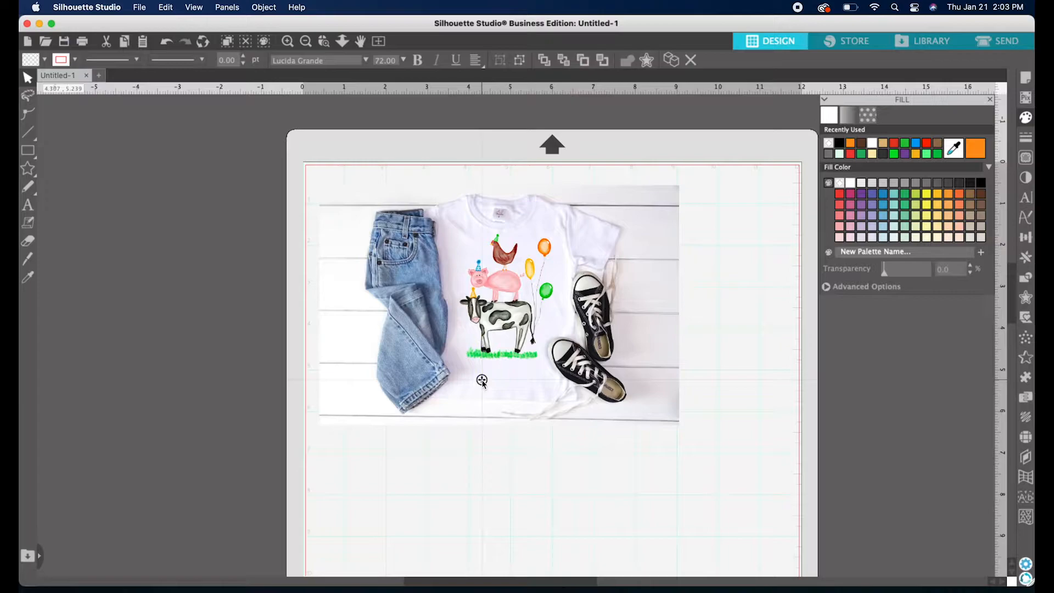
text(B)
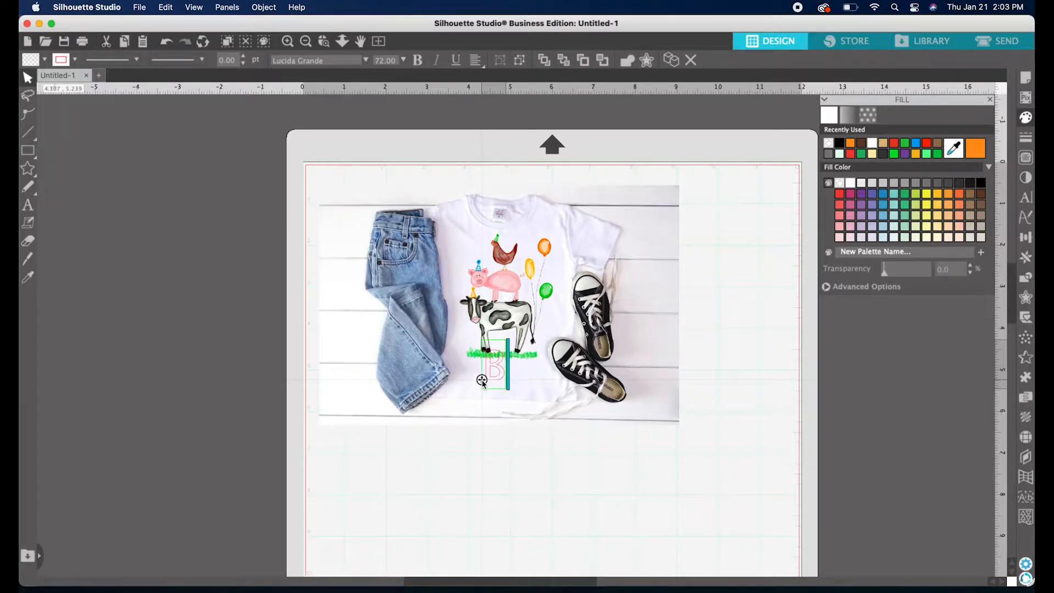
text(ruc)
Move the name text to the blank area below the mockup photo's lower-right corner and realign the photo behind the artwork
drag(500, 376, 487, 446)
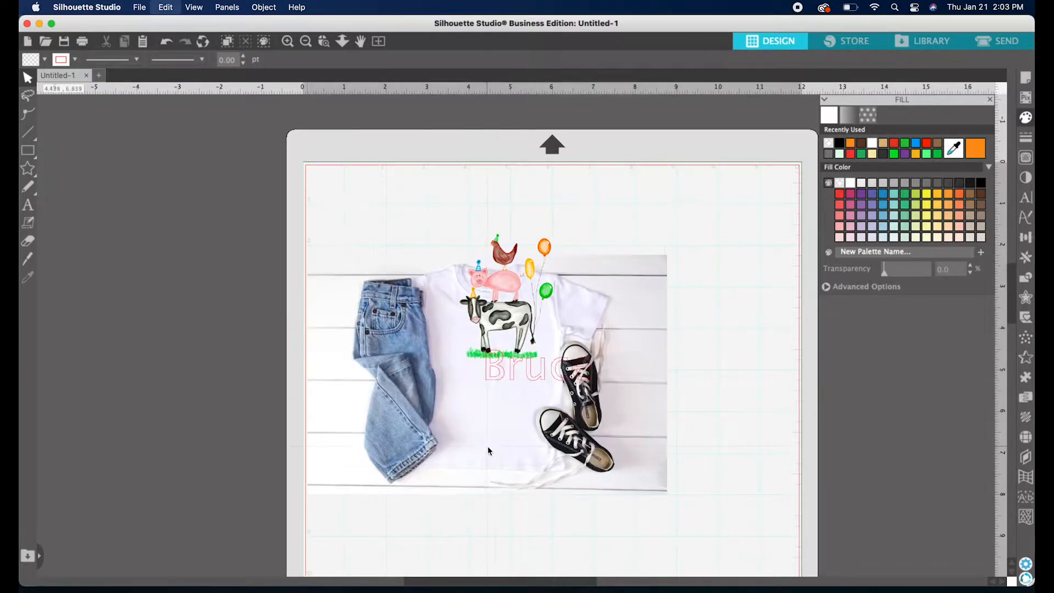
key(super+z)
click(536, 381)
drag(545, 359, 401, 390)
drag(578, 382, 742, 461)
drag(359, 395, 506, 355)
Set the name text's font to Lineal Simples St
click(690, 454)
click(1025, 197)
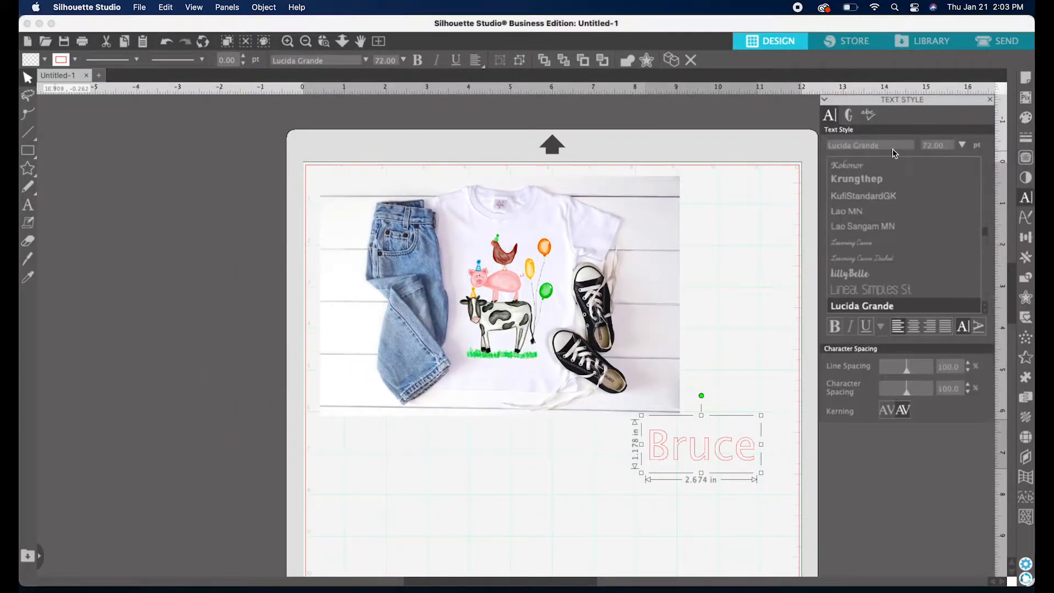
click(871, 290)
Give the name text a blue fill sampled from the pig's party hat and set its line color to the same blue
click(1025, 118)
click(954, 148)
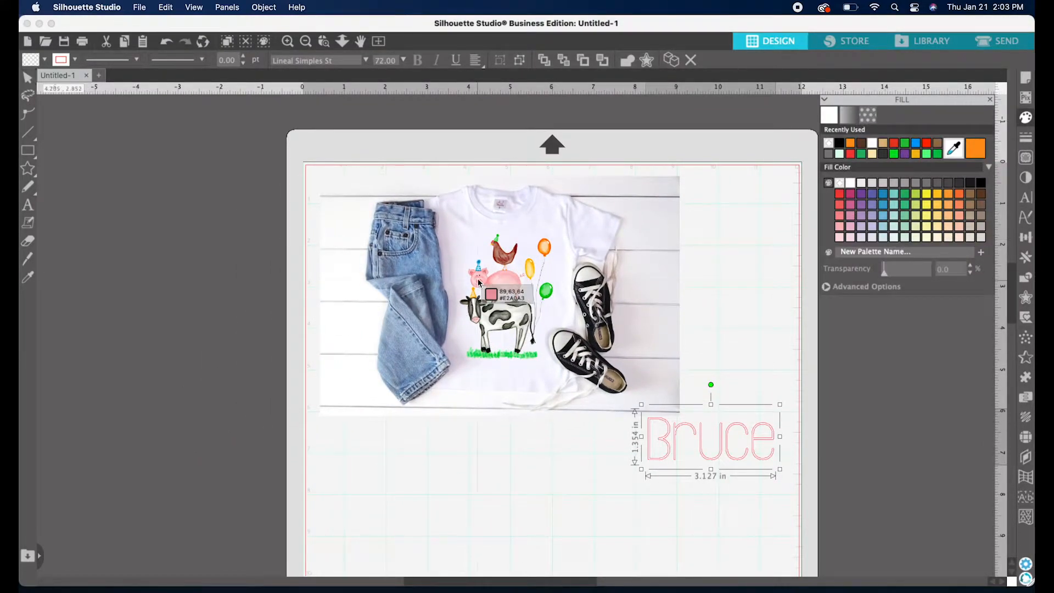
click(479, 267)
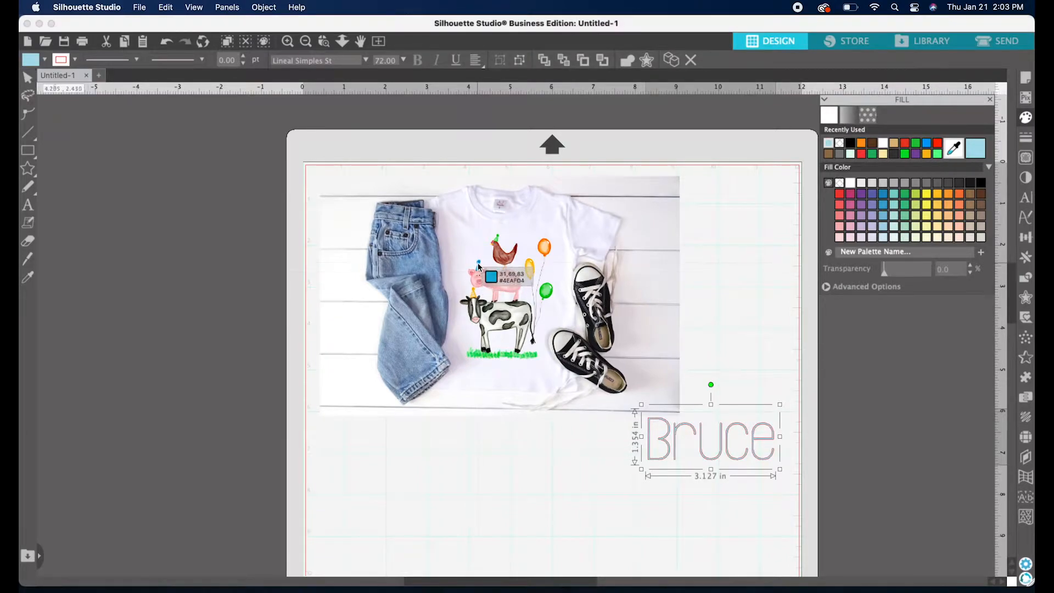
click(479, 267)
click(1025, 137)
click(849, 115)
click(828, 143)
click(756, 346)
Shrink the name text to fit the shirt, place it under the grass, and shift the artwork and name slightly upward
click(651, 431)
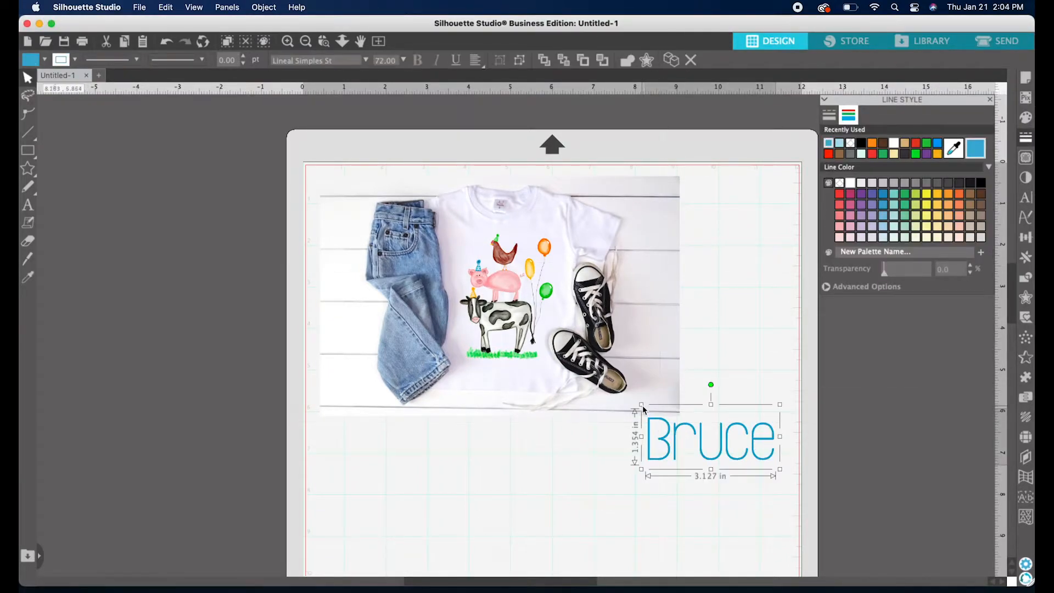
drag(641, 406, 508, 376)
click(508, 281)
drag(508, 281, 508, 271)
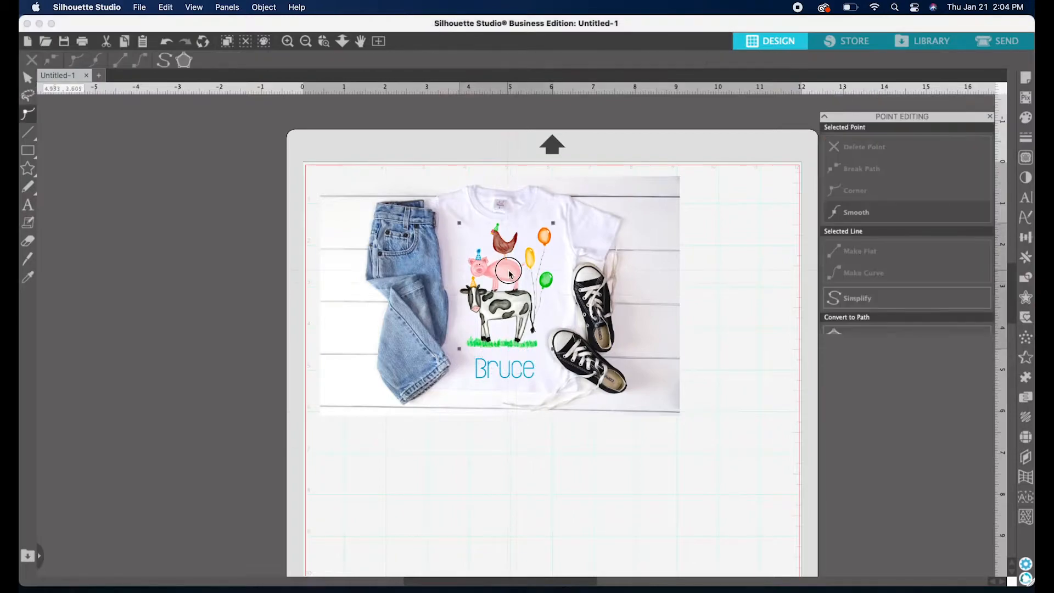
click(519, 378)
drag(519, 377, 519, 370)
click(536, 454)
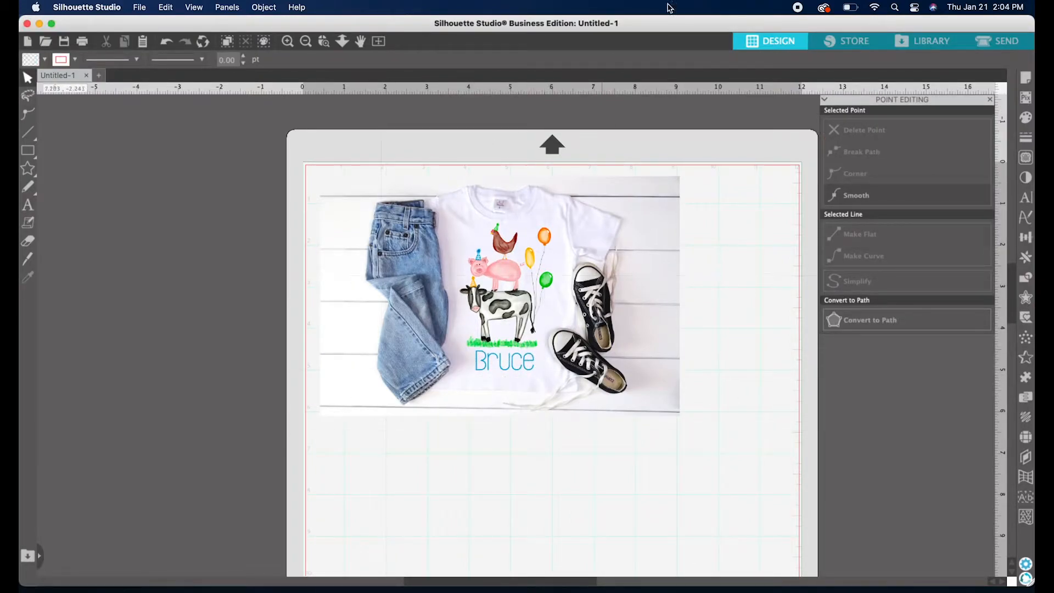
Bring the Monogram Moments logo image from the desktop into the design
drag(697, 26, 560, 26)
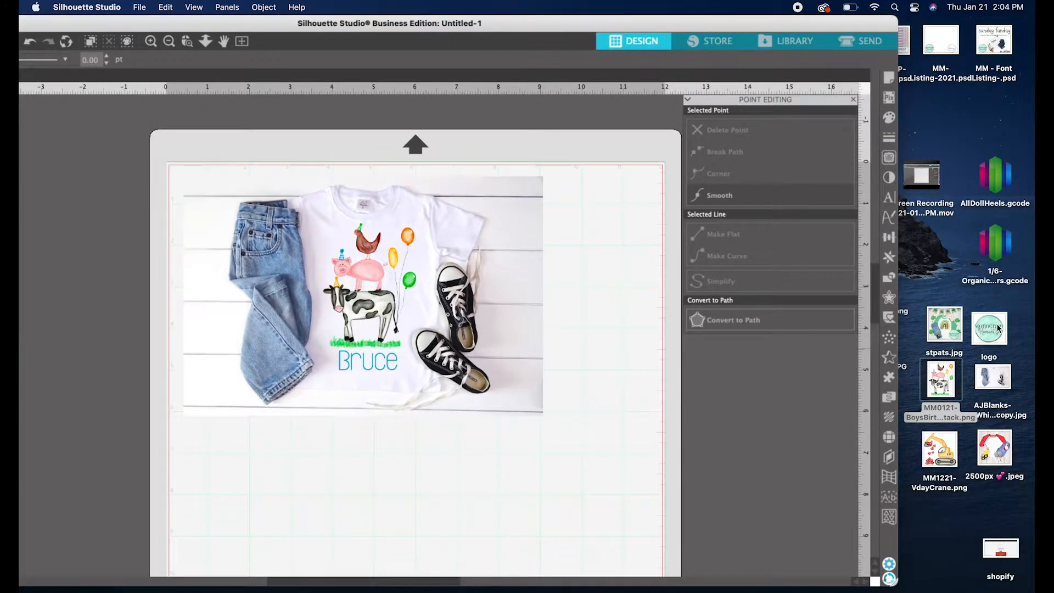
drag(993, 326, 585, 455)
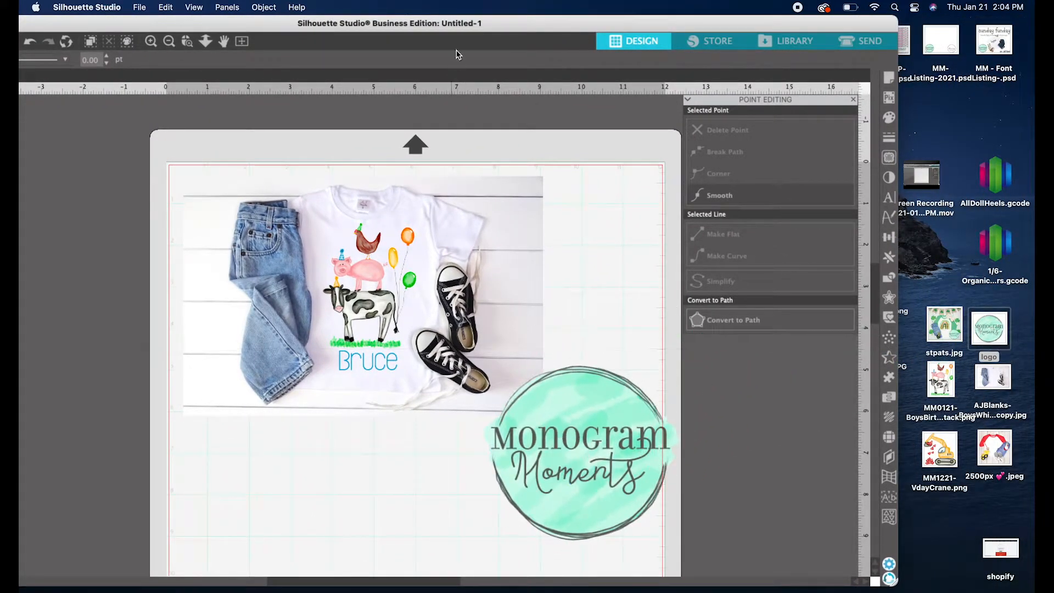
drag(483, 25, 620, 26)
Scale the logo to about 2.62 by 2.41 inches and place it over the lower part of the jeans
drag(626, 375, 443, 383)
drag(467, 416, 354, 298)
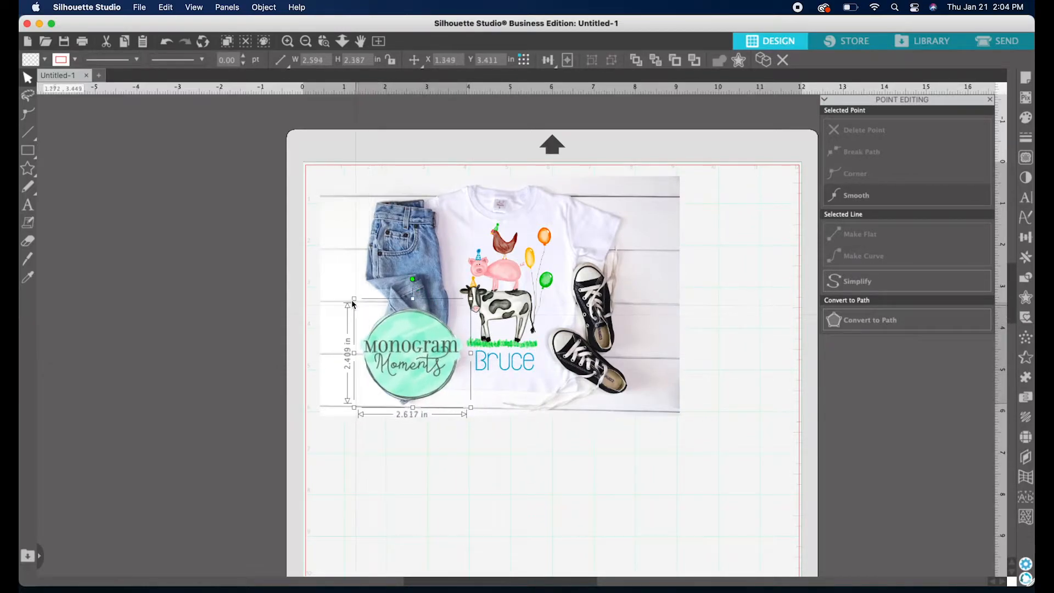
drag(414, 337, 415, 342)
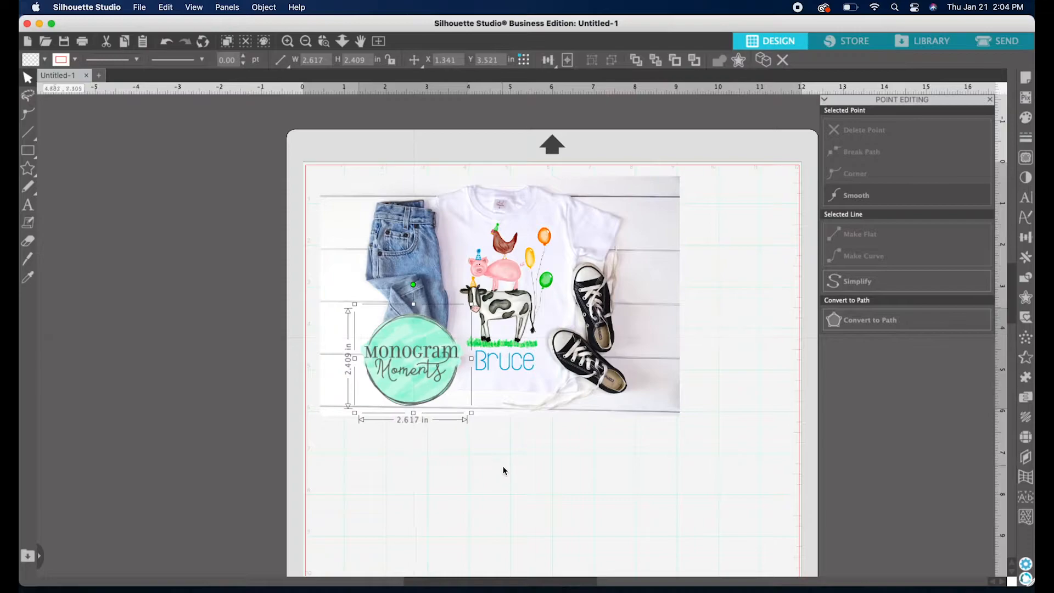
click(504, 470)
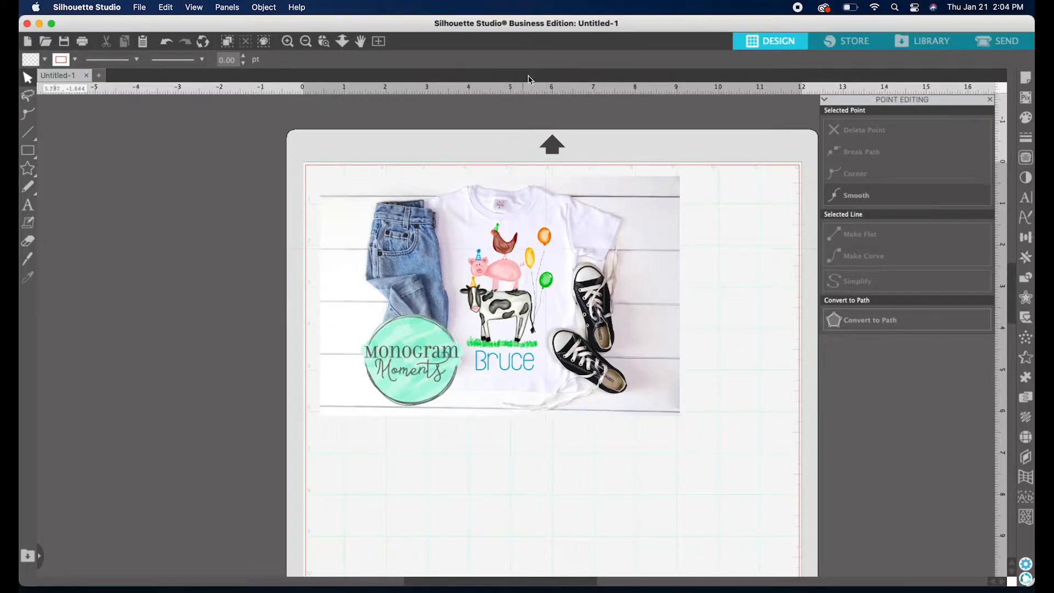
drag(569, 30, 599, 23)
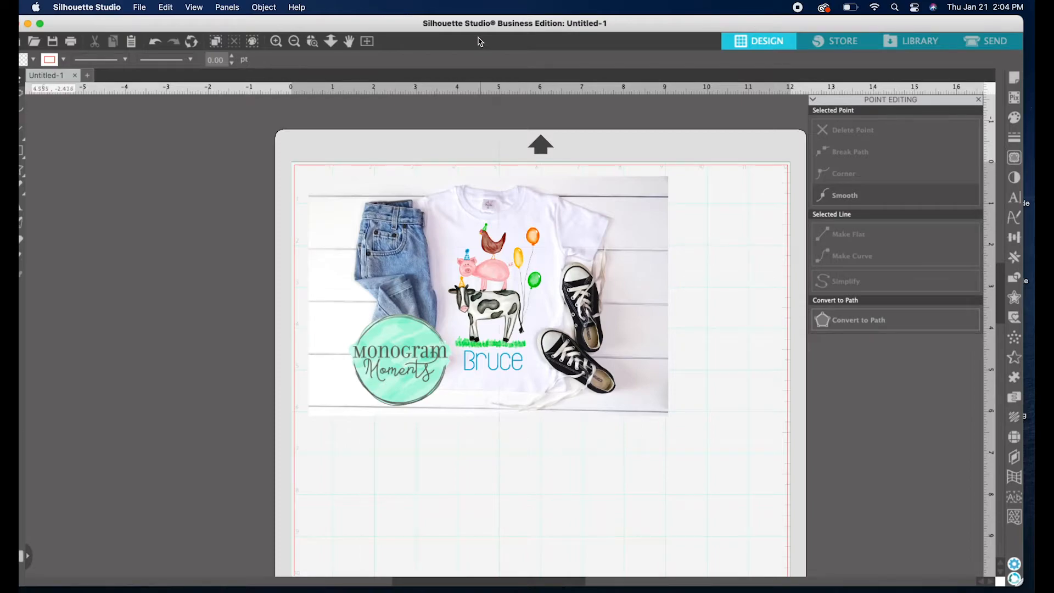
drag(484, 23, 496, 23)
Duplicate the Monogram Moments logo and place the copy just below the original, overlapping the photo's lower edge
click(424, 393)
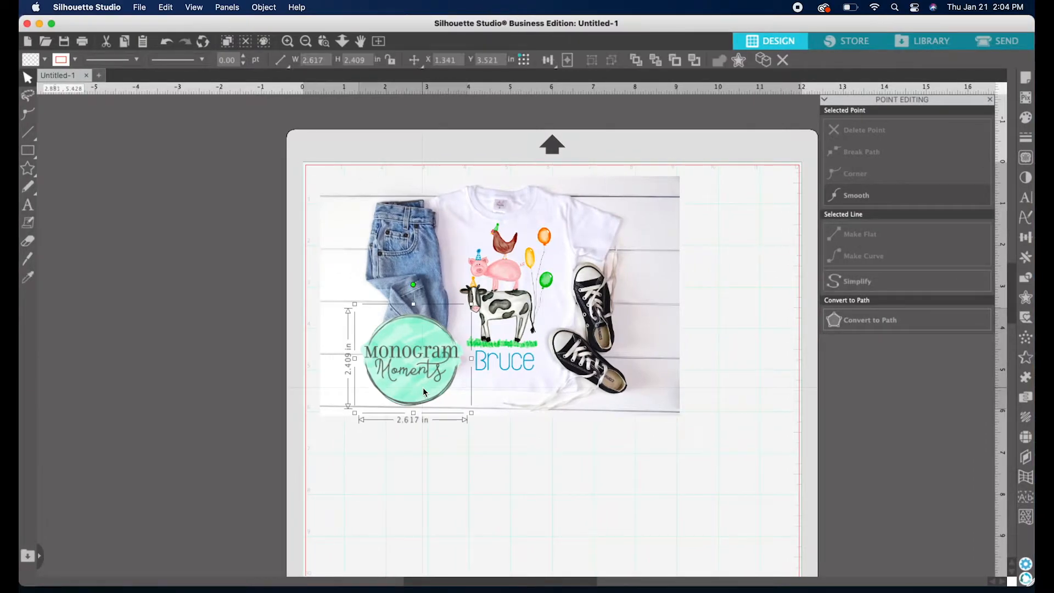
key(super+d)
drag(449, 399, 485, 461)
drag(622, 28, 599, 27)
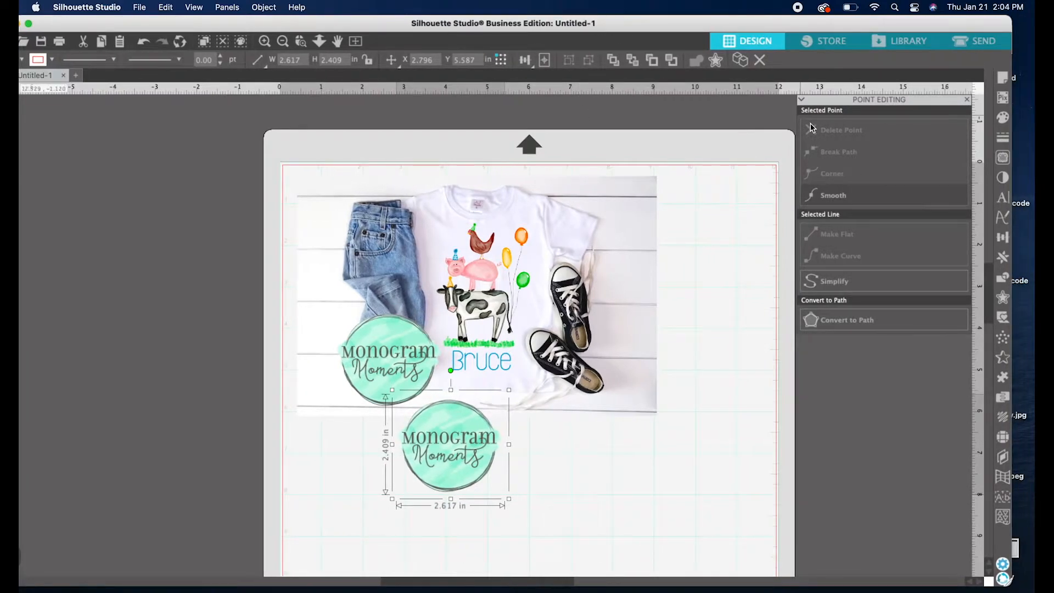
drag(926, 25, 949, 24)
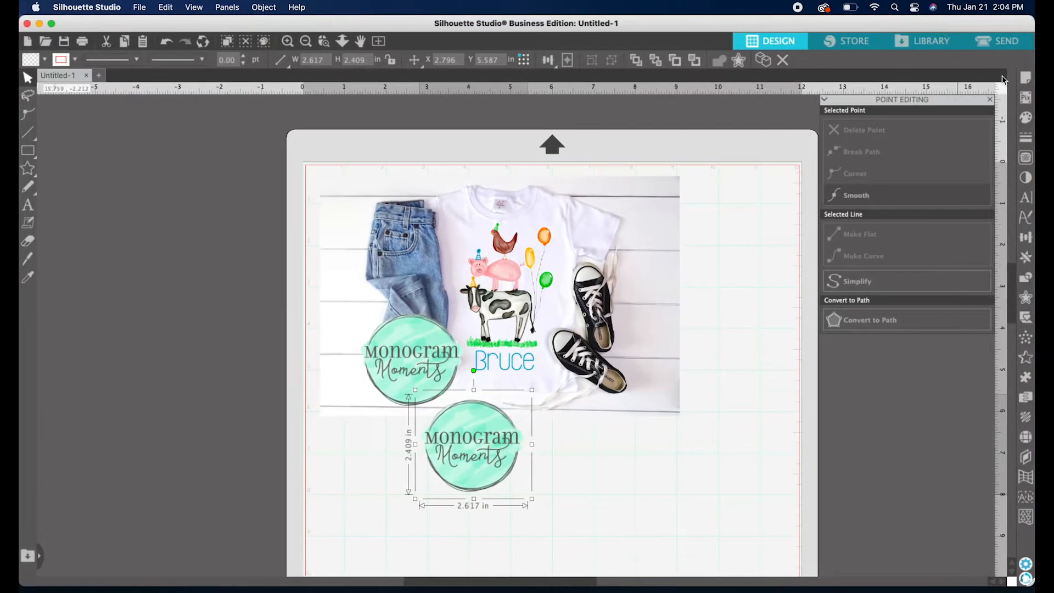
Turn the logo copy grey with the Grey Shade image effect and shift it slightly toward the shoes
click(1026, 184)
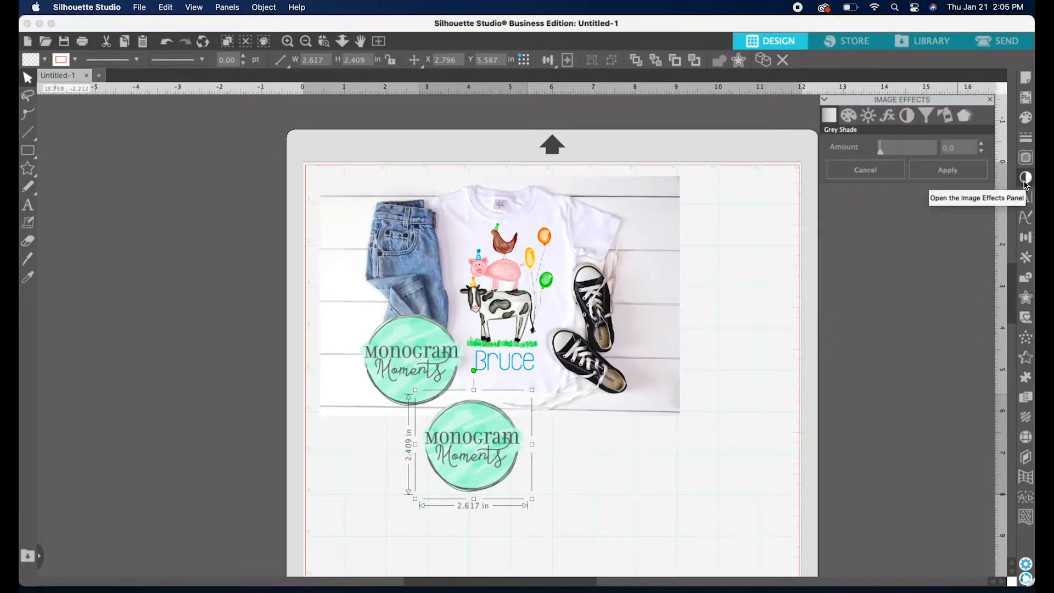
drag(879, 151, 949, 162)
click(949, 170)
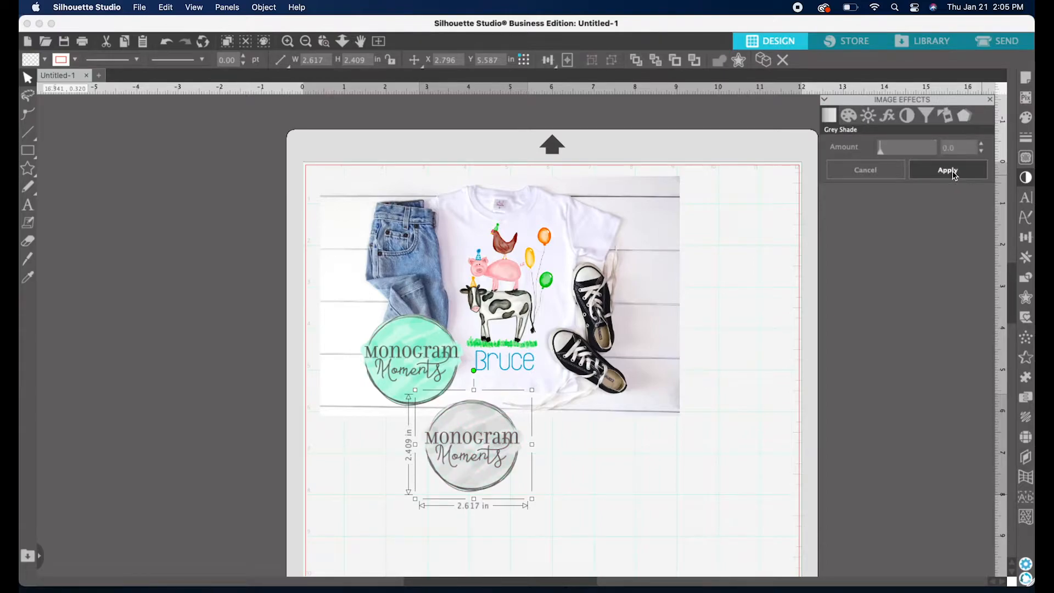
drag(481, 467, 524, 456)
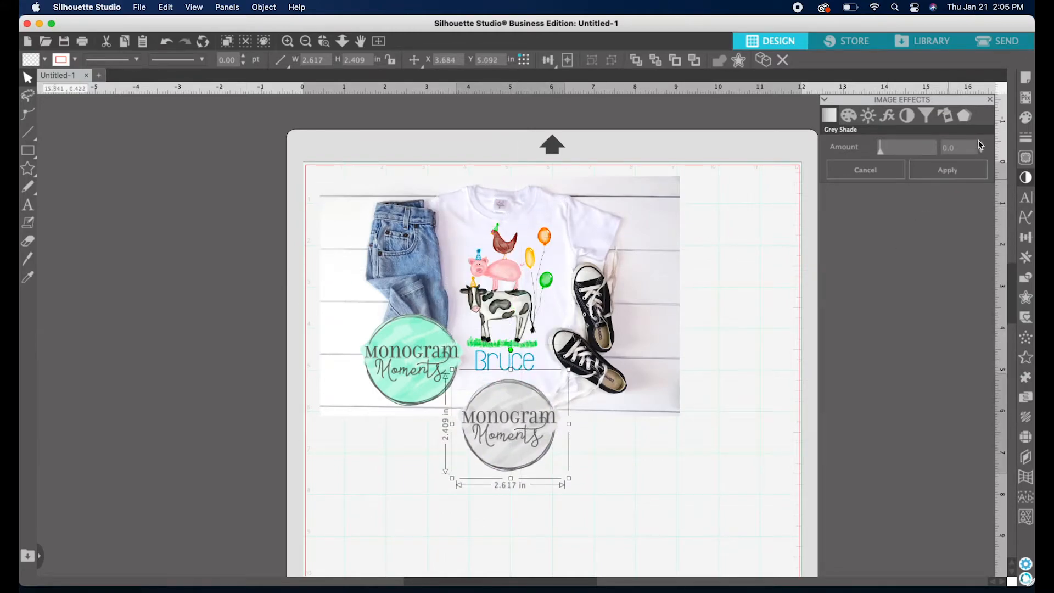
Lay the grey logo over the farm animals artwork as a watermark and set its transparency to about 88%
click(1026, 118)
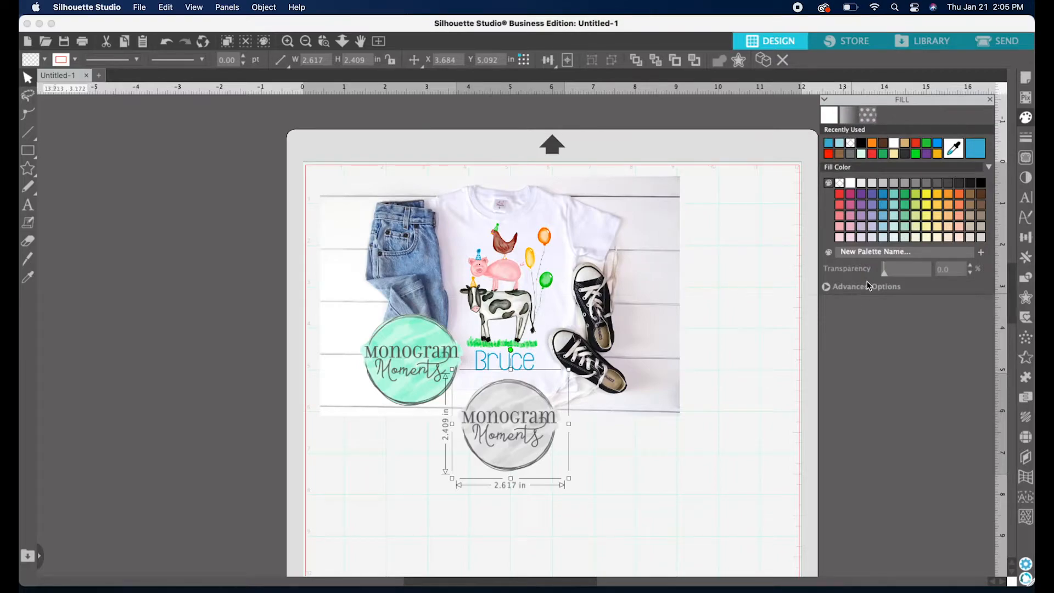
drag(888, 278, 913, 272)
drag(506, 442, 498, 301)
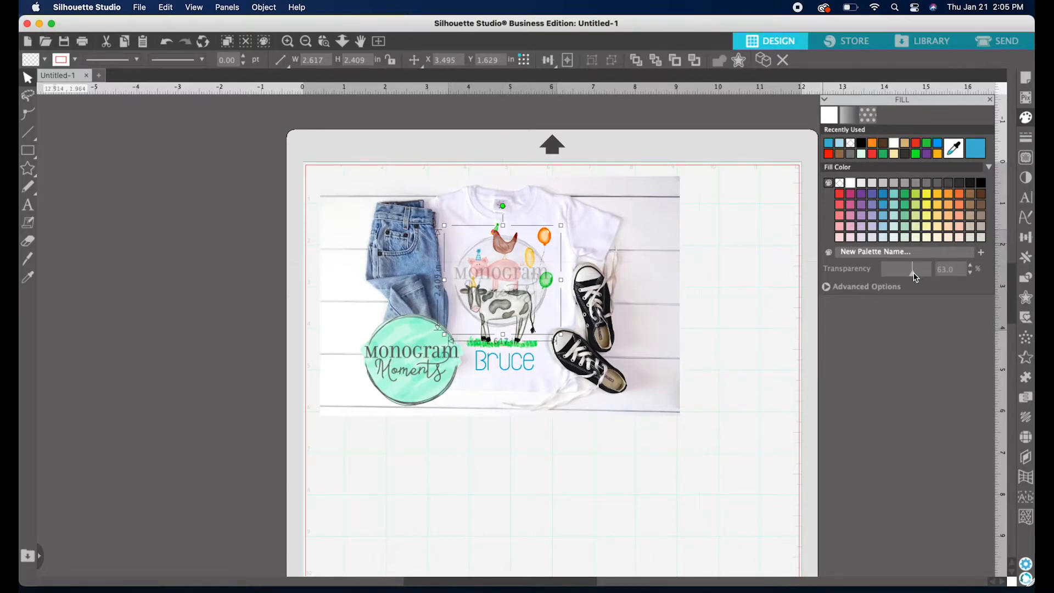
drag(915, 277, 924, 277)
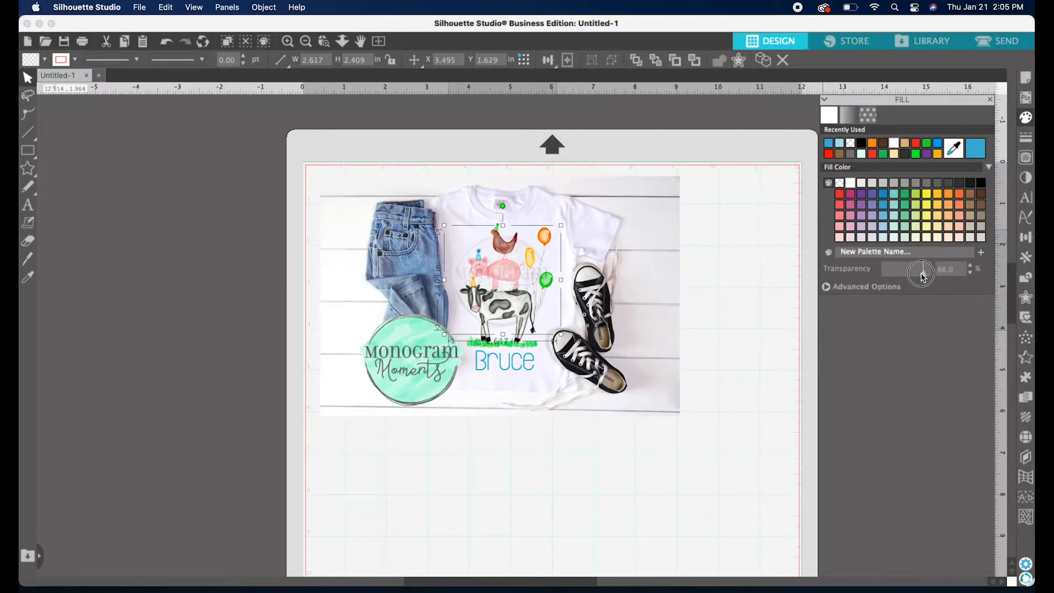
click(912, 361)
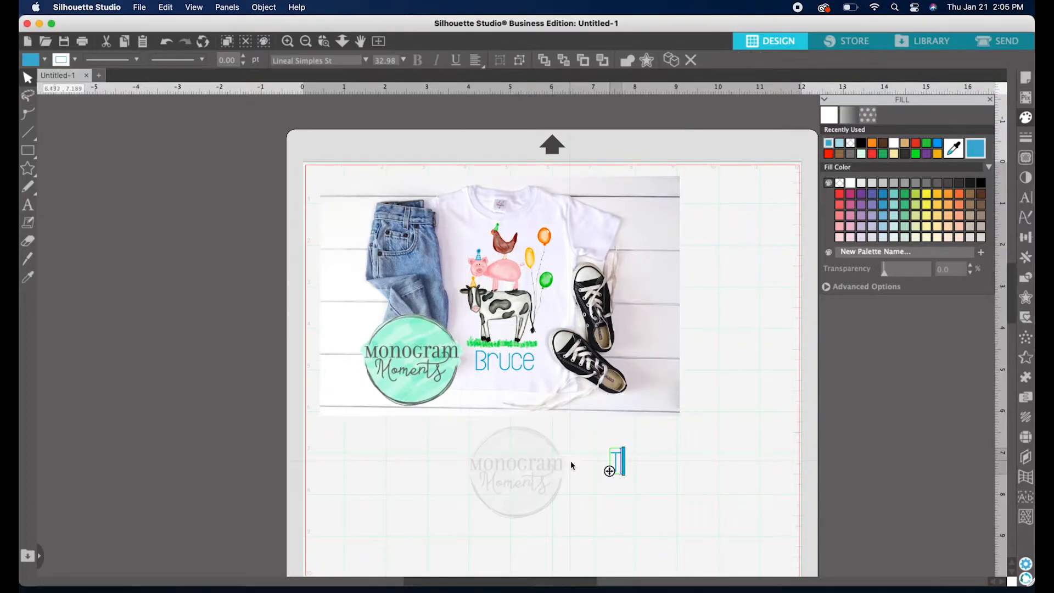
Add a first name as text in the blank area beside the faded logo and nudge it closer
text(Tori)
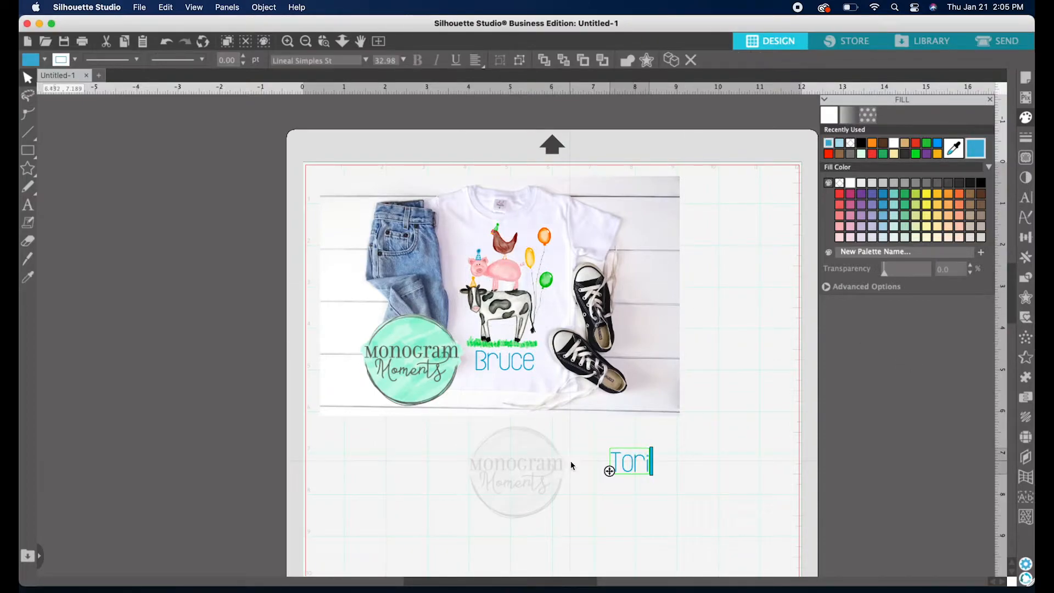
click(612, 499)
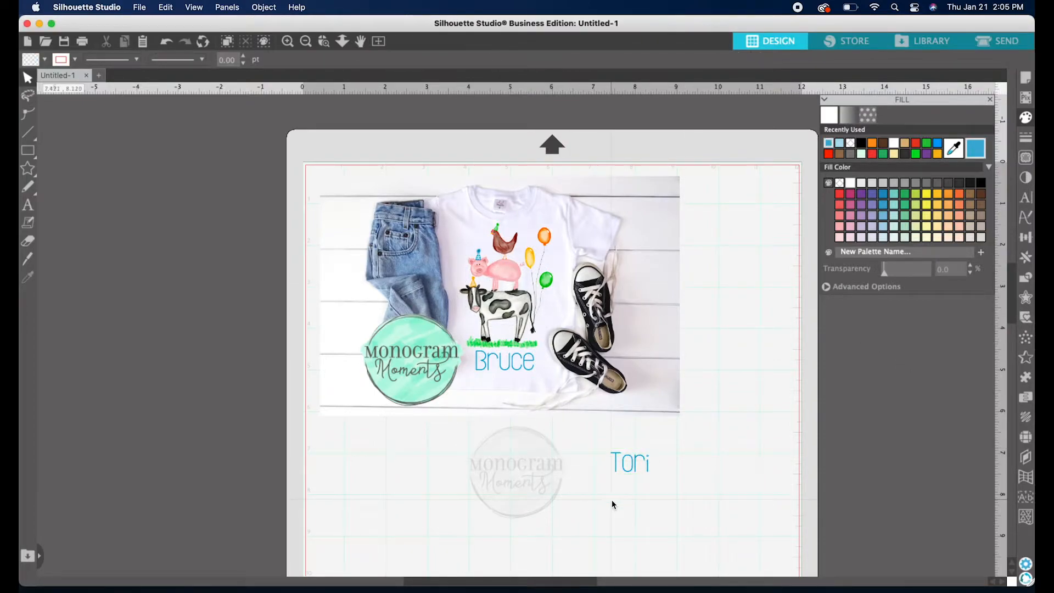
click(630, 472)
drag(630, 470, 622, 463)
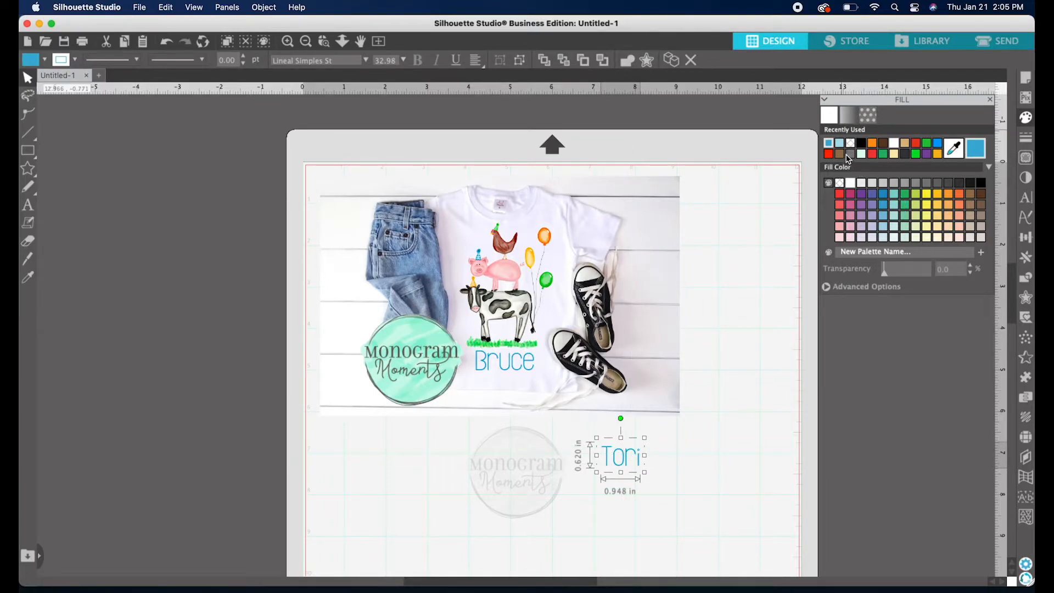
Set both the fill and the line color of the name text beside the faded logo to black
click(861, 144)
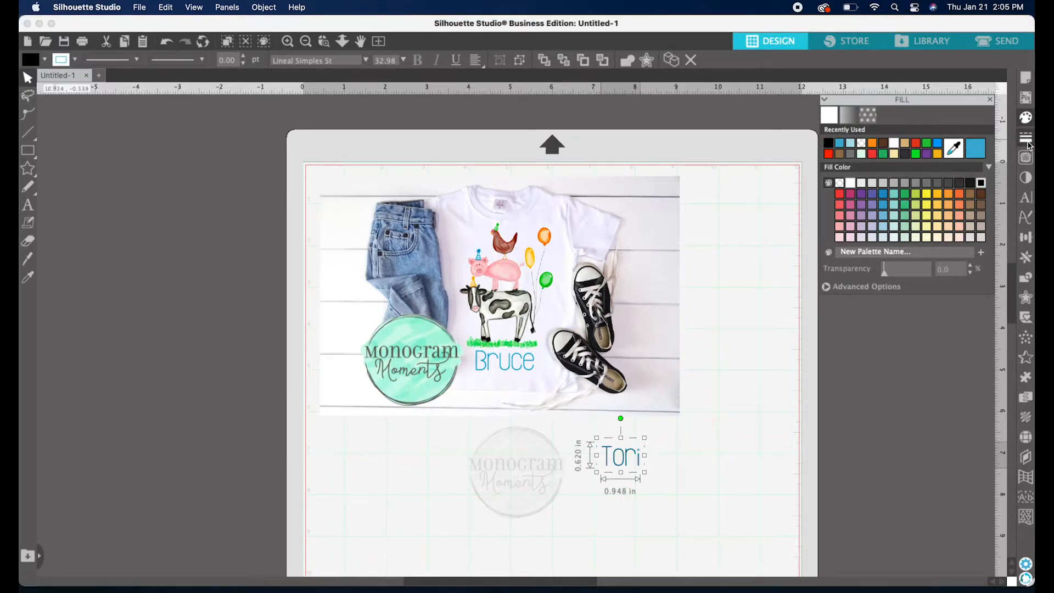
click(1025, 138)
click(849, 114)
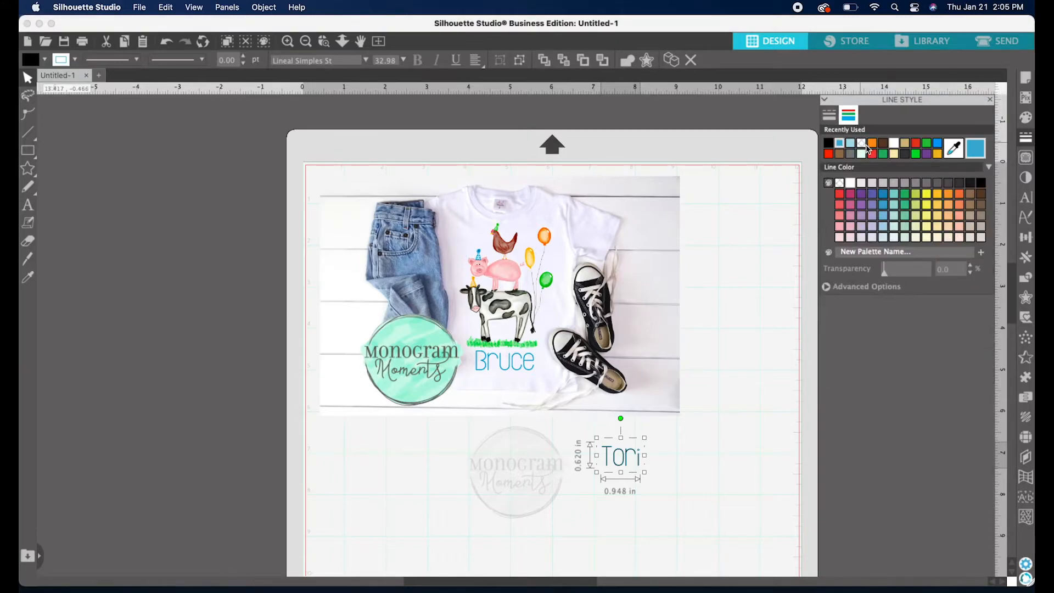
click(831, 144)
click(671, 501)
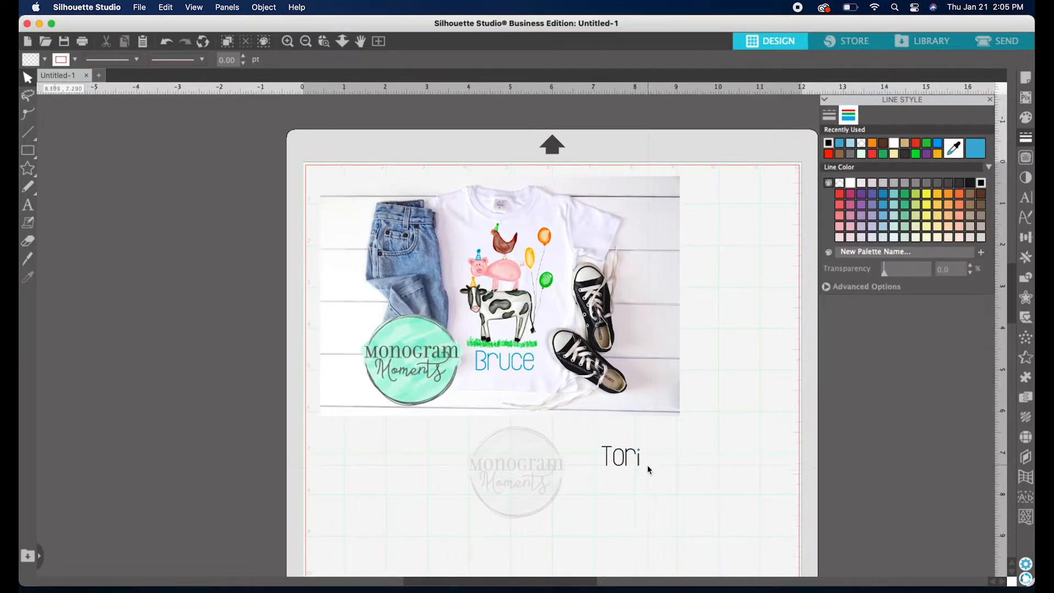
Enlarge the black name text across the farm animals artwork and raise its fill transparency to about 99%
drag(641, 467, 710, 311)
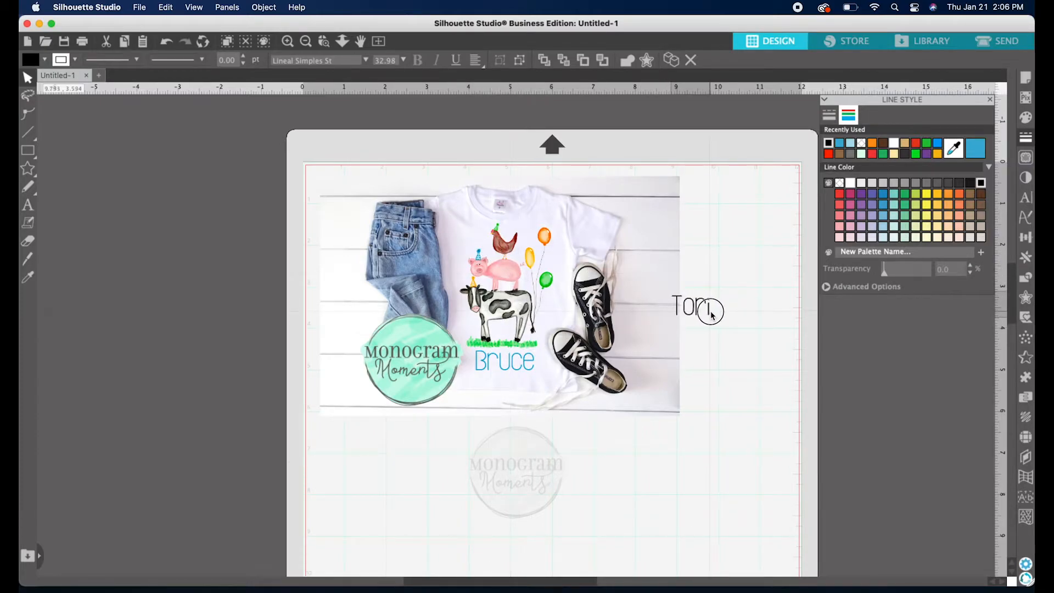
click(800, 293)
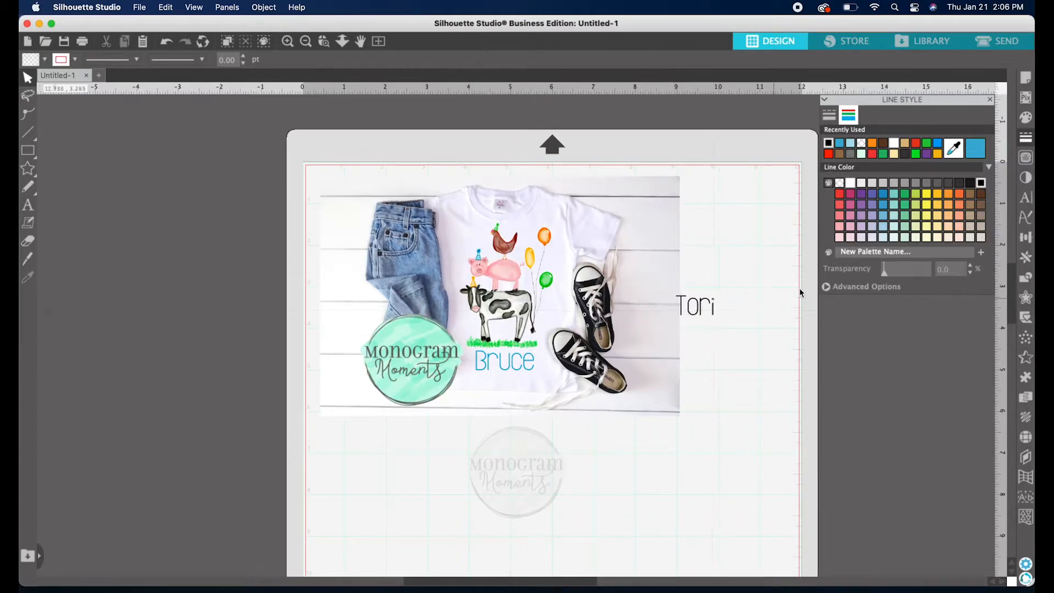
click(1026, 117)
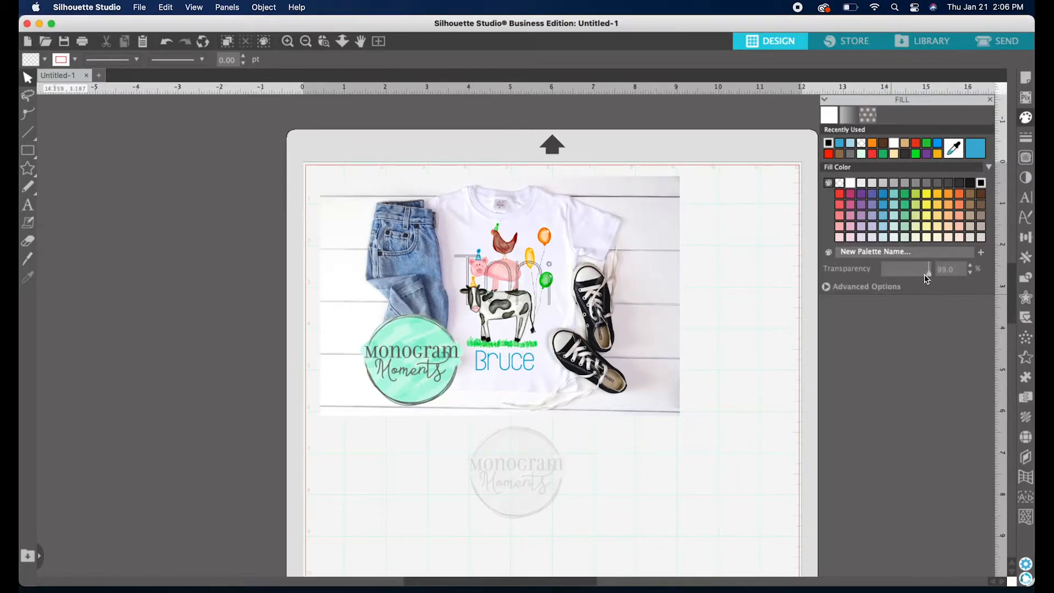
drag(926, 279, 937, 270)
Make the large name's line color transparent and lower its fill transparency slightly so it reads as a faint watermark
click(483, 274)
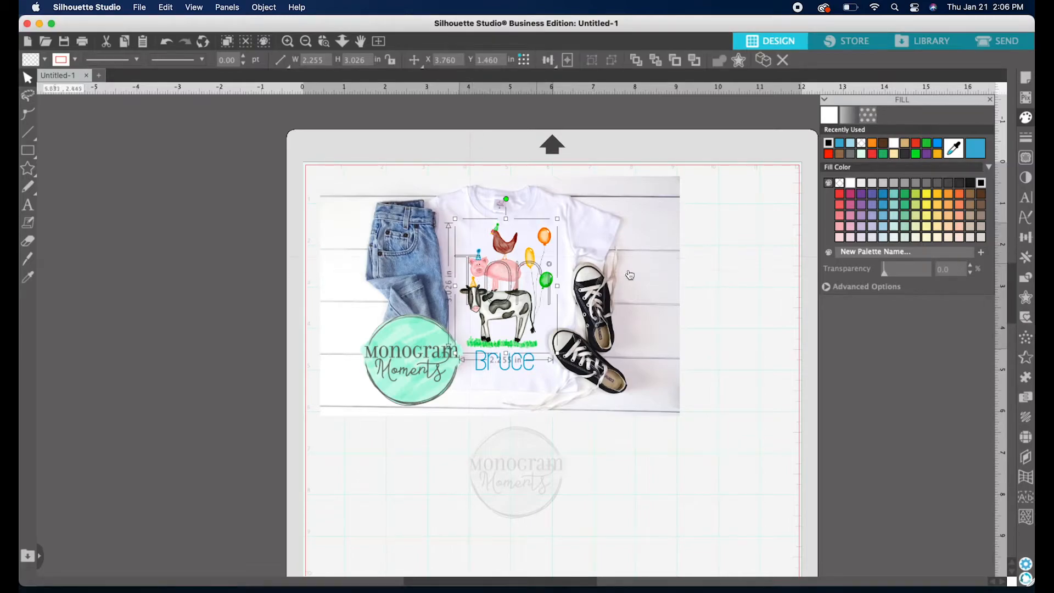
click(1026, 137)
click(850, 118)
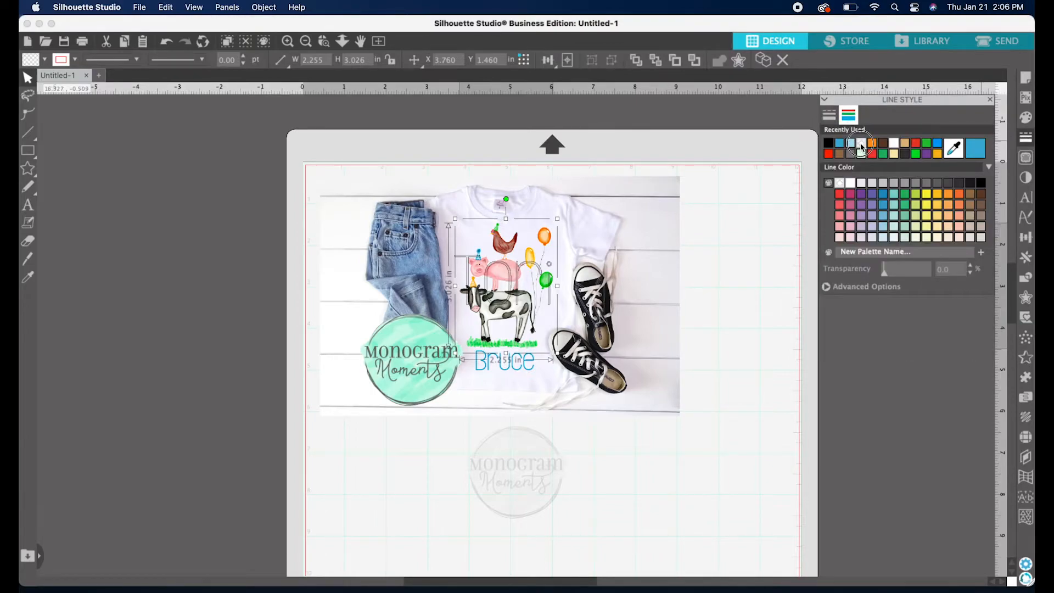
click(862, 147)
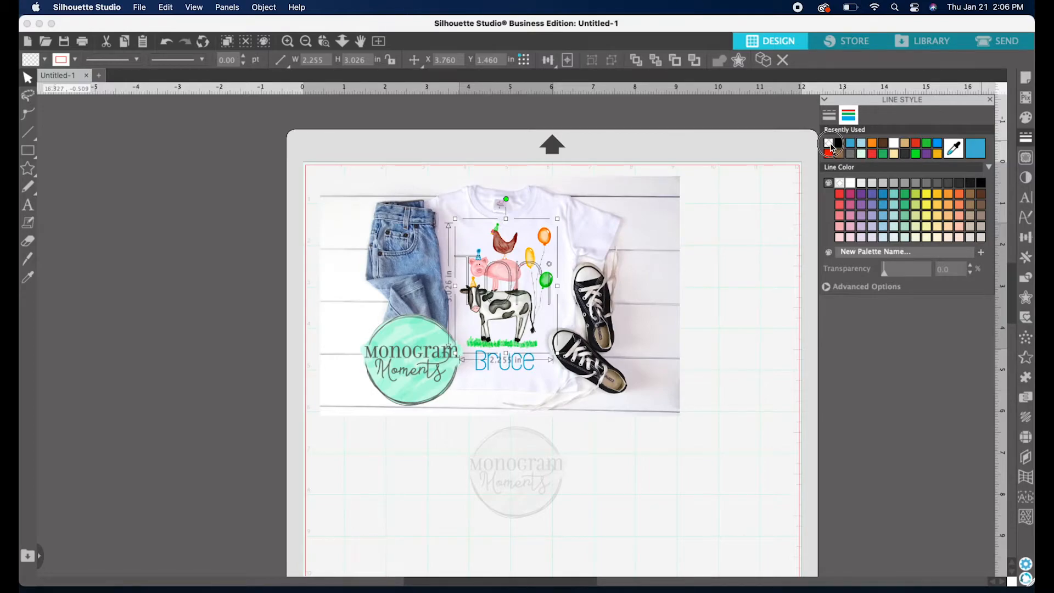
click(834, 146)
click(830, 145)
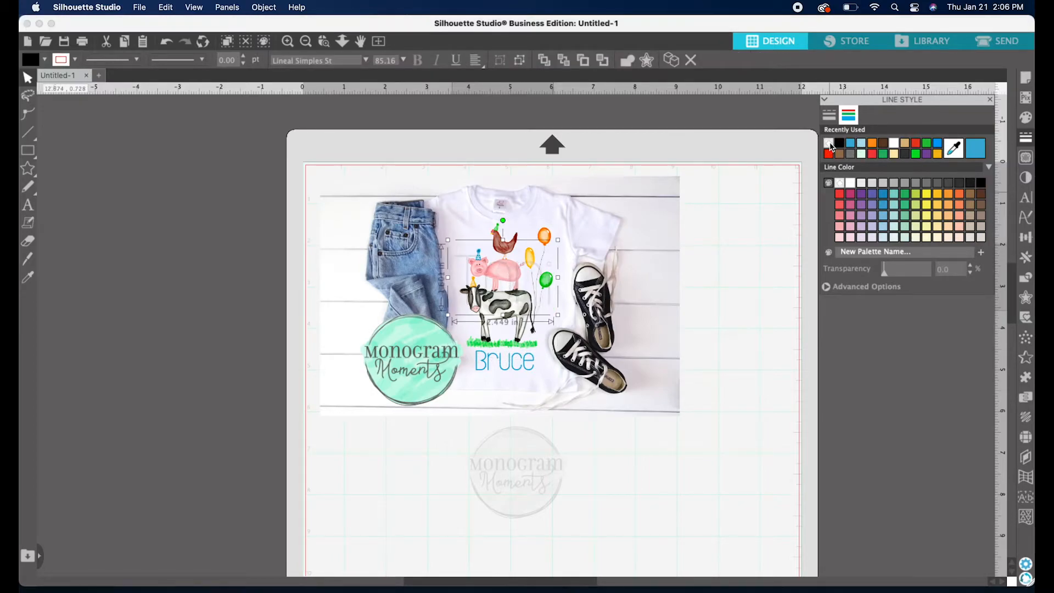
click(768, 241)
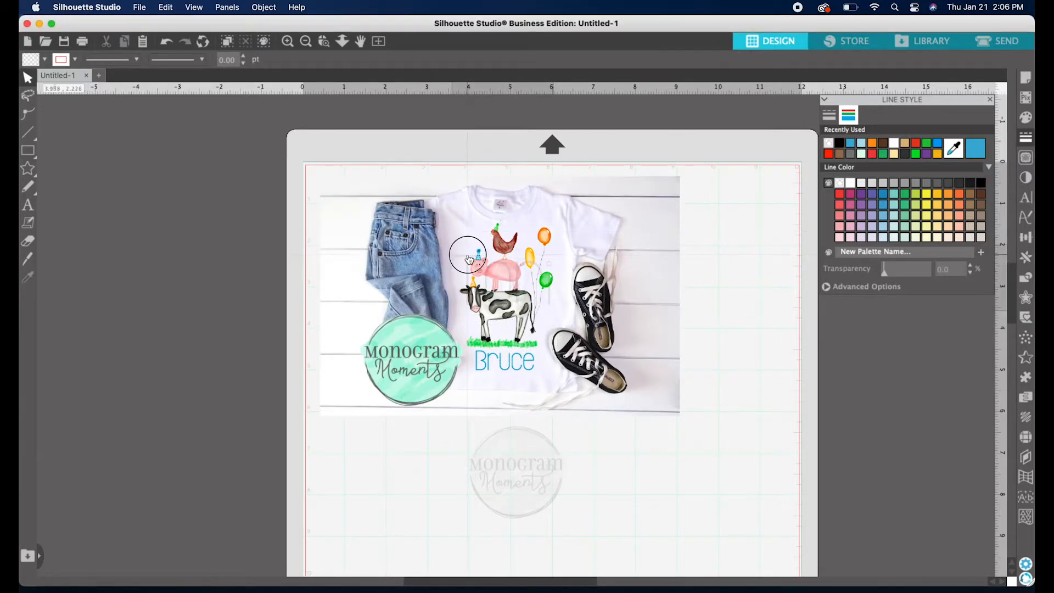
click(1026, 118)
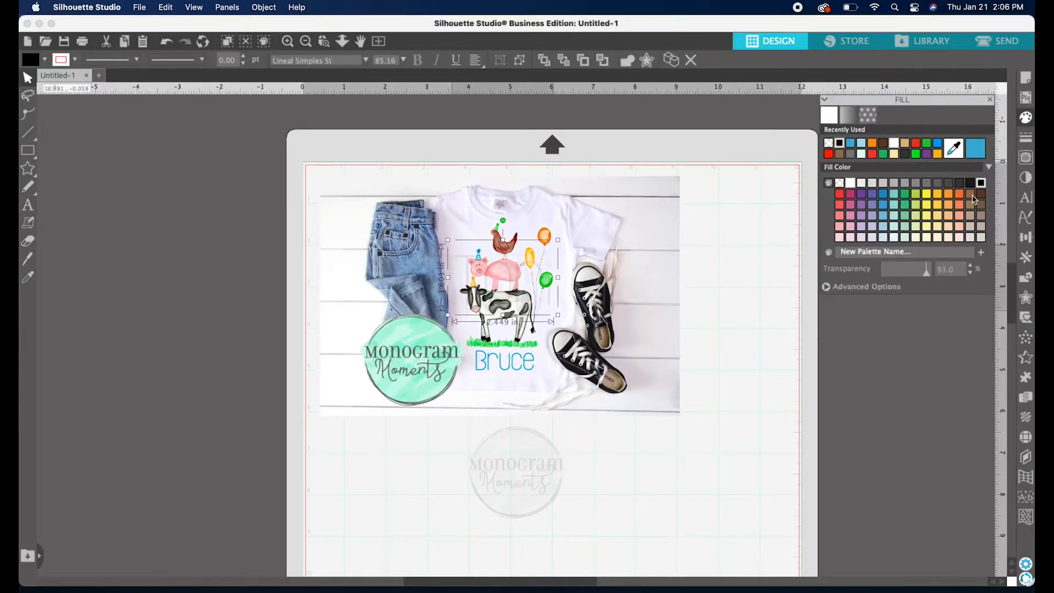
mouse_move(926, 273)
mouse_down()
mouse_move(916, 274)
mouse_move(923, 279)
mouse_up()
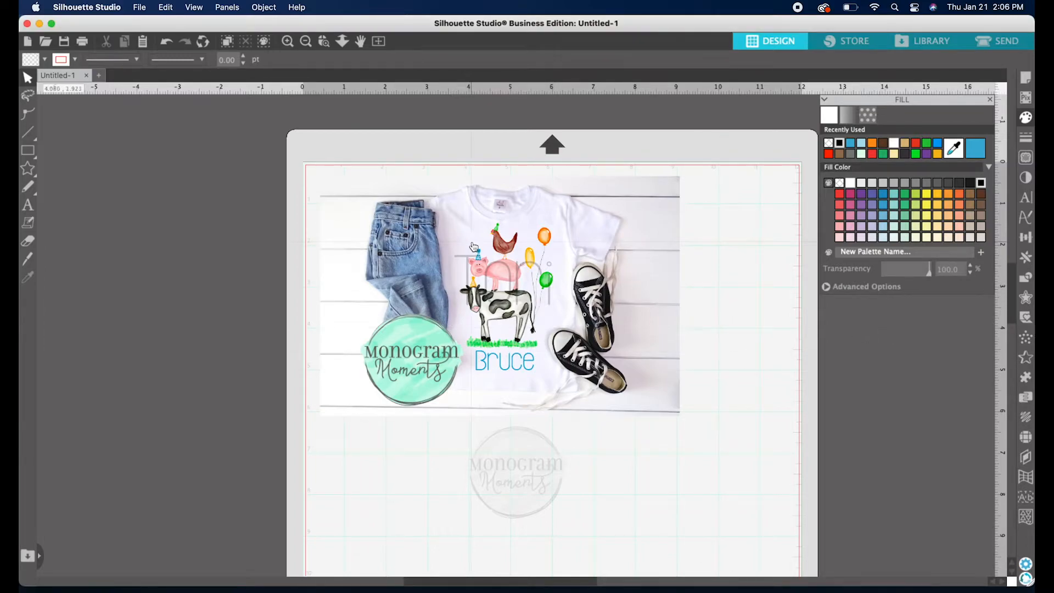
Shift the shirt photo slightly on the page and delete the faded logo below it
click(642, 299)
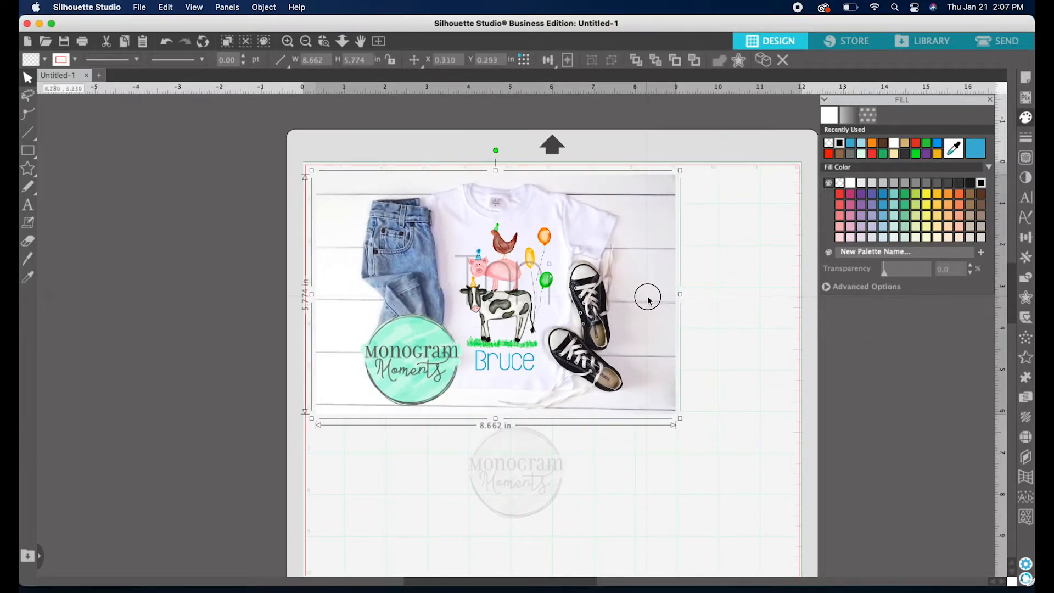
drag(648, 297, 649, 298)
click(753, 342)
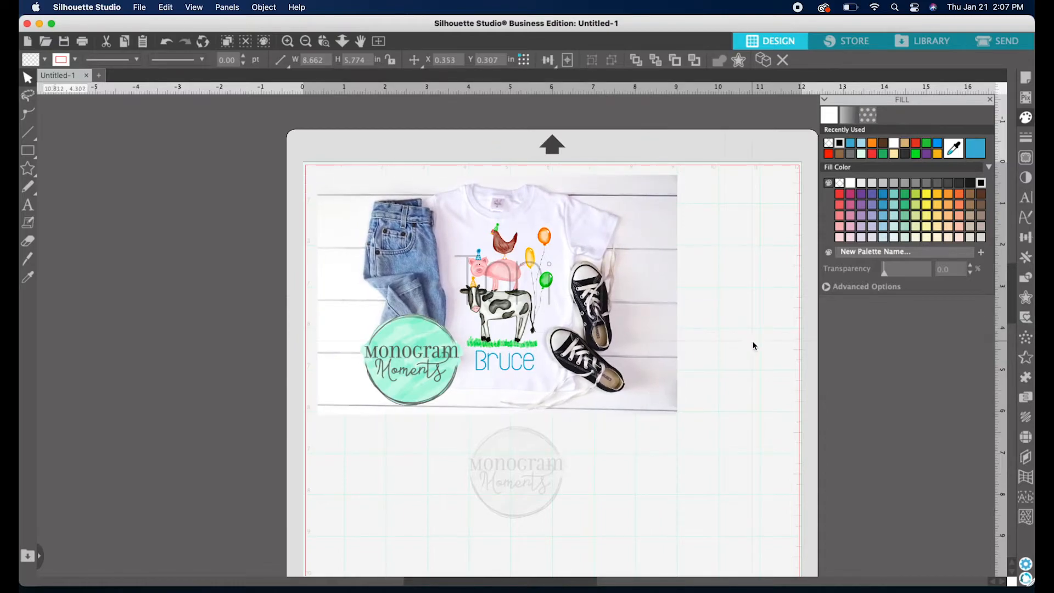
click(543, 465)
key(Delete)
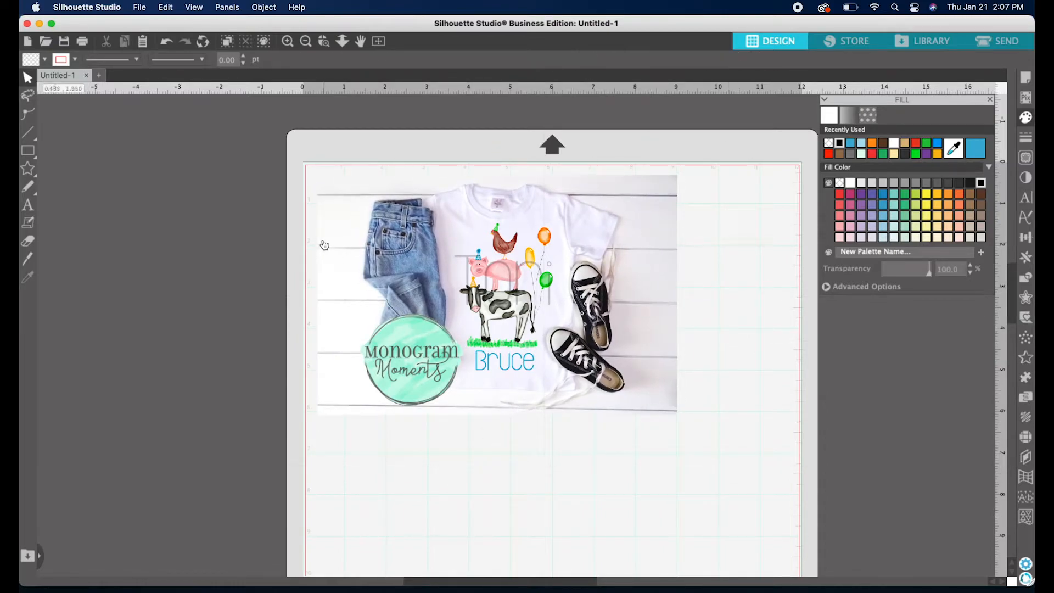
Select the complete mockup and save the selection to the Desktop as a JPEG named mockup
drag(302, 157, 675, 427)
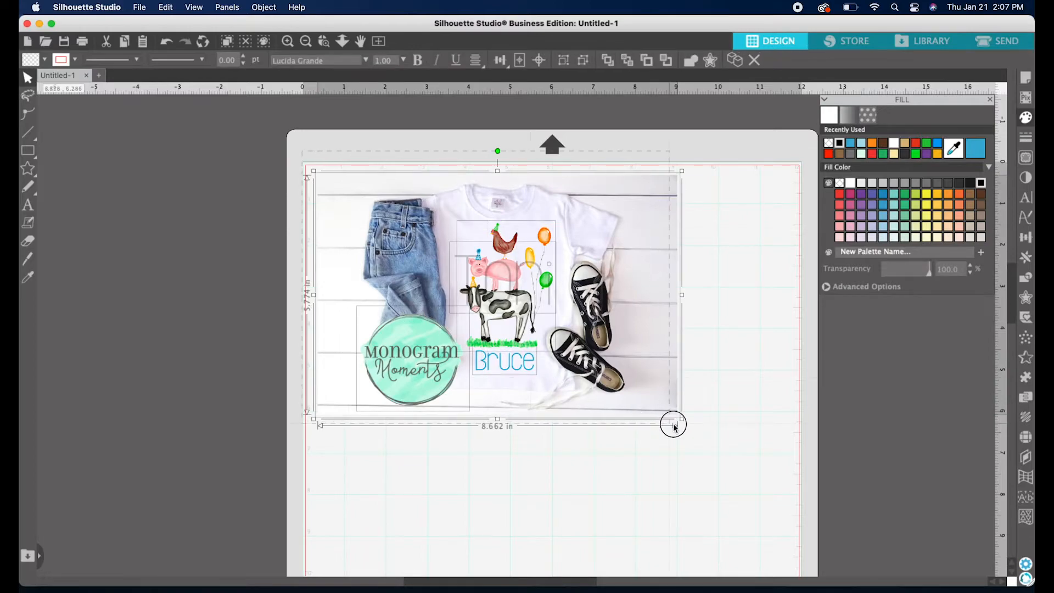
click(139, 7)
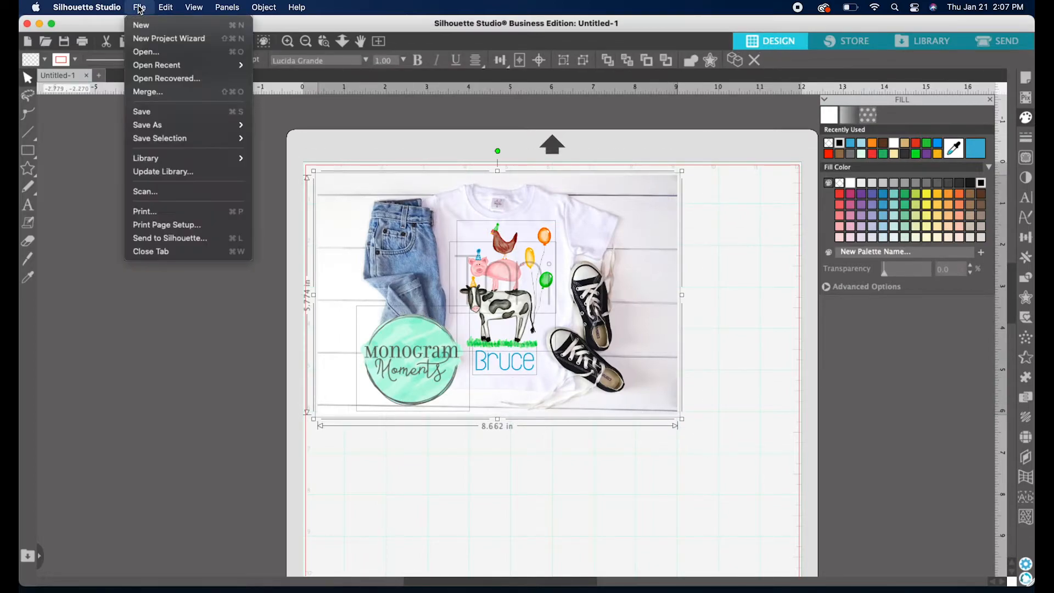
mouse_move(213, 145)
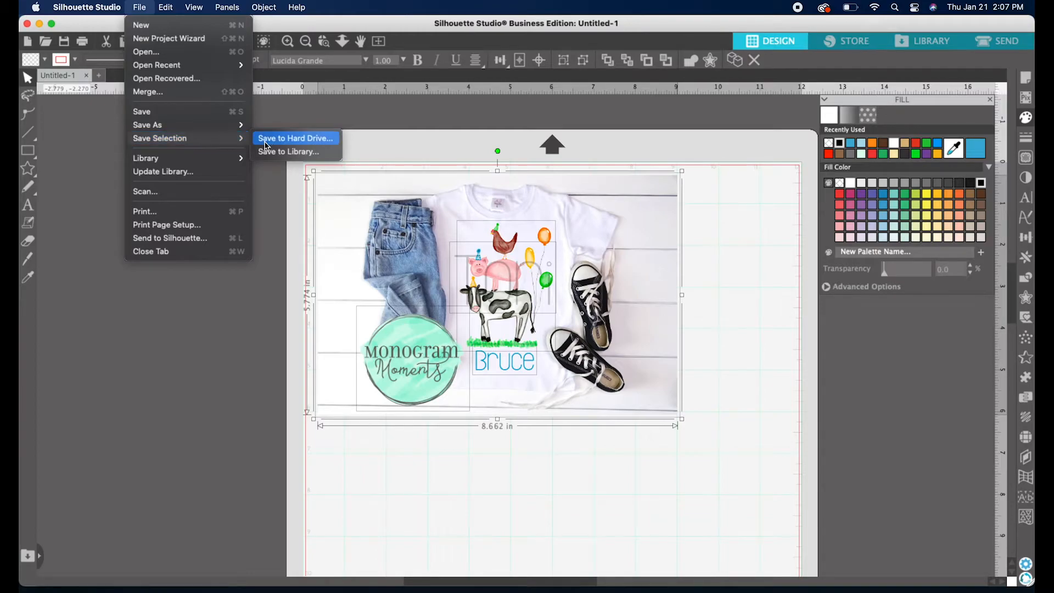
click(278, 140)
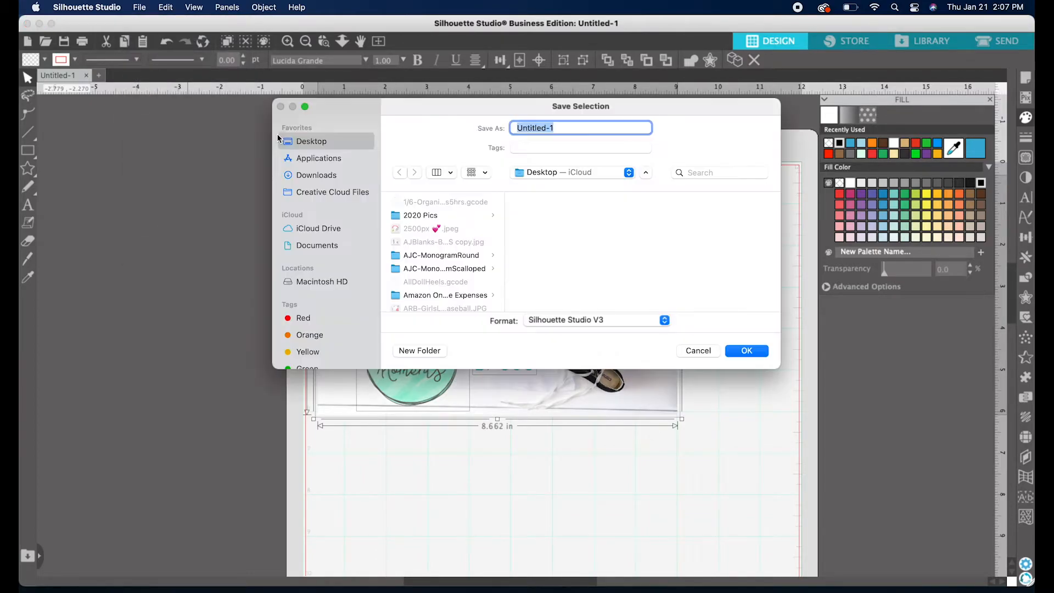
click(608, 322)
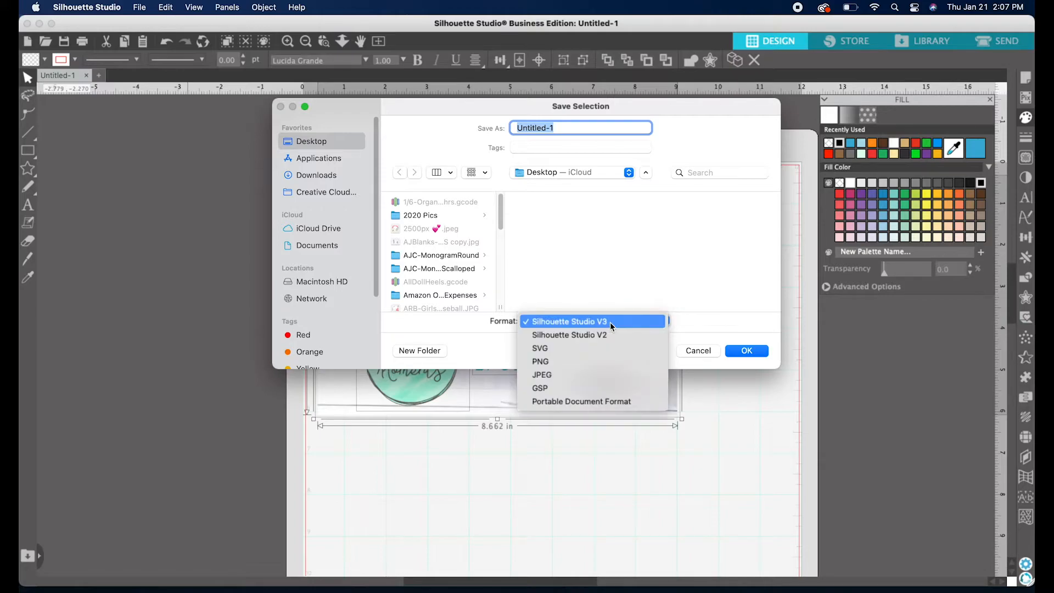
click(571, 379)
text(mockup)
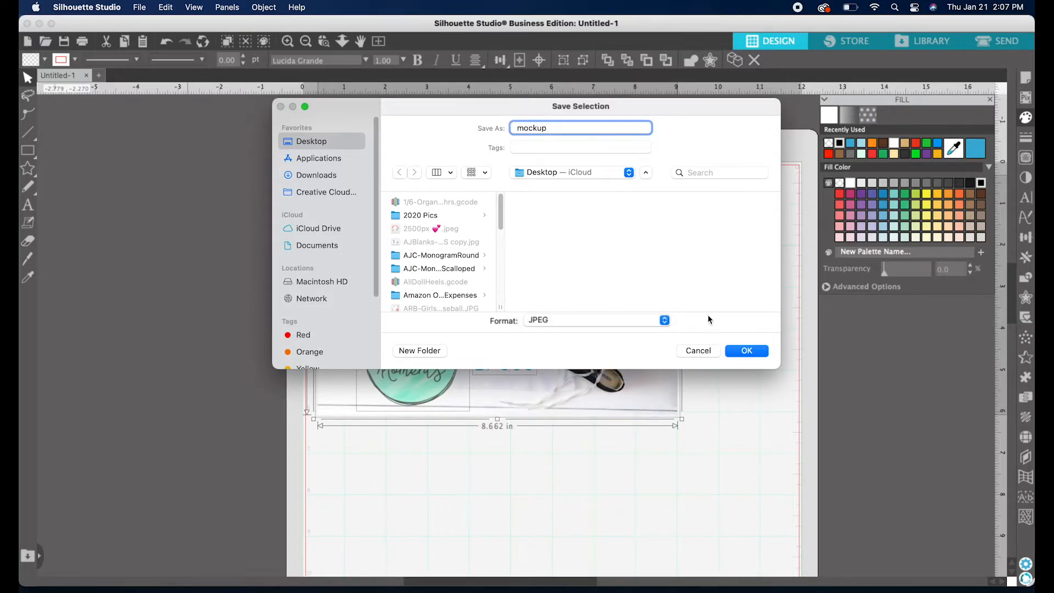
click(748, 354)
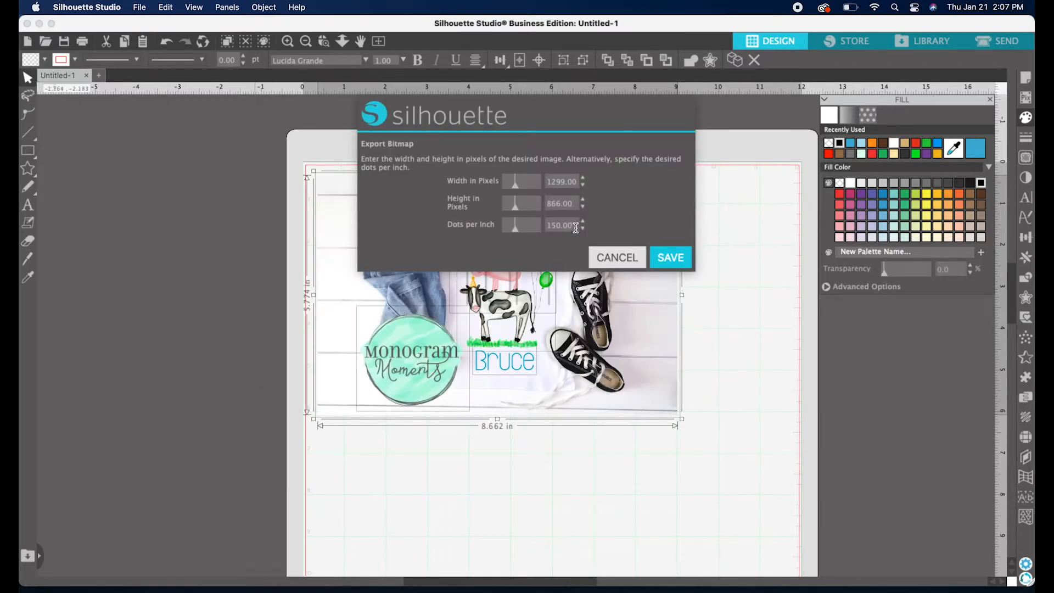
Set the bitmap export resolution to 300 dots per inch and save the image
drag(575, 228, 534, 223)
text(300)
key(Tab)
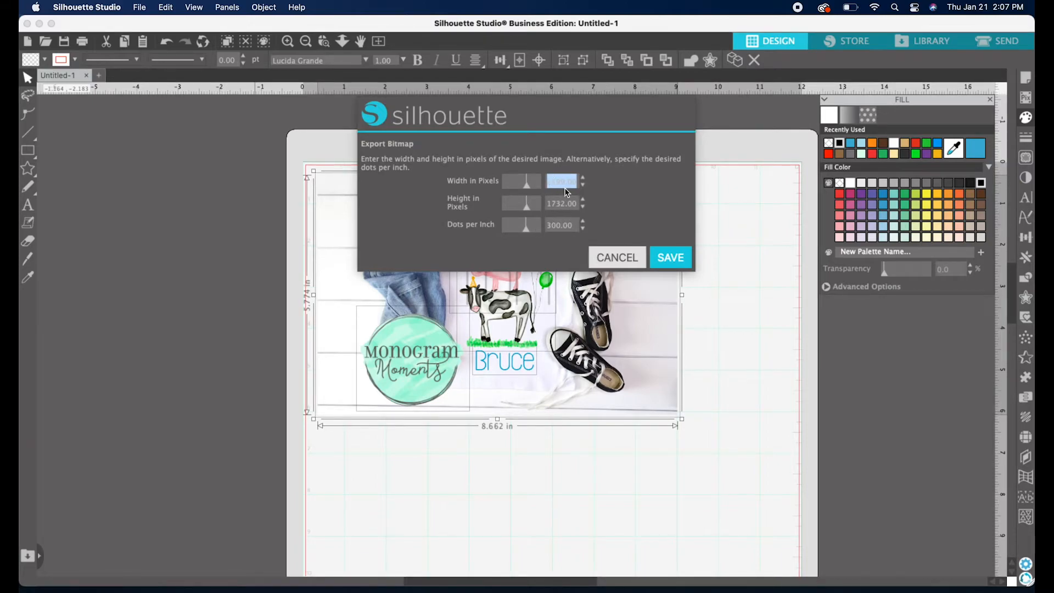
click(663, 262)
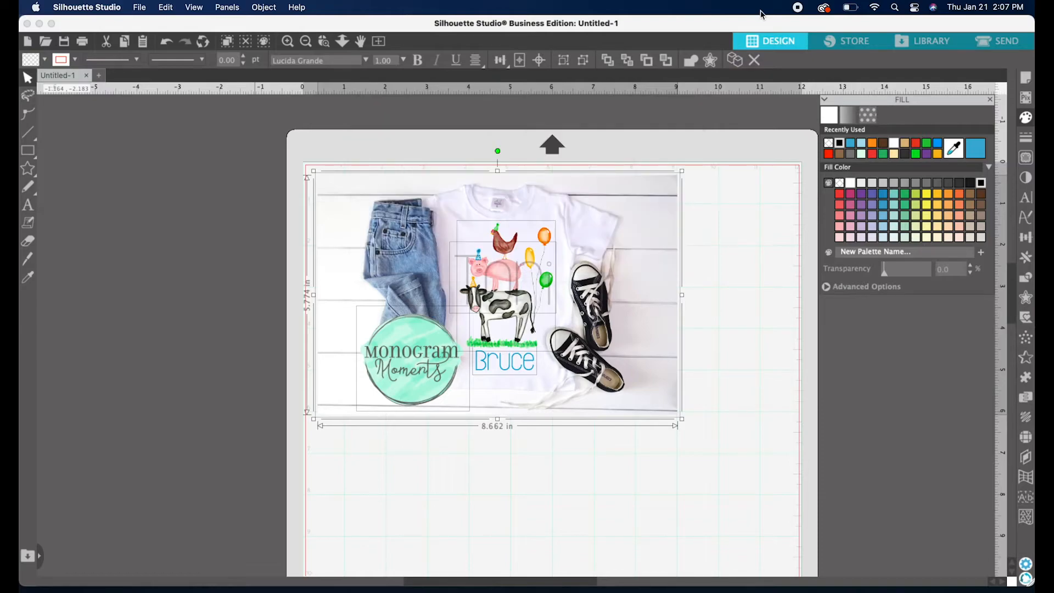
Open the exported mockup image from the desktop in Preview, inspect the artwork, logo and watermark, and close it
drag(833, 31, 588, 27)
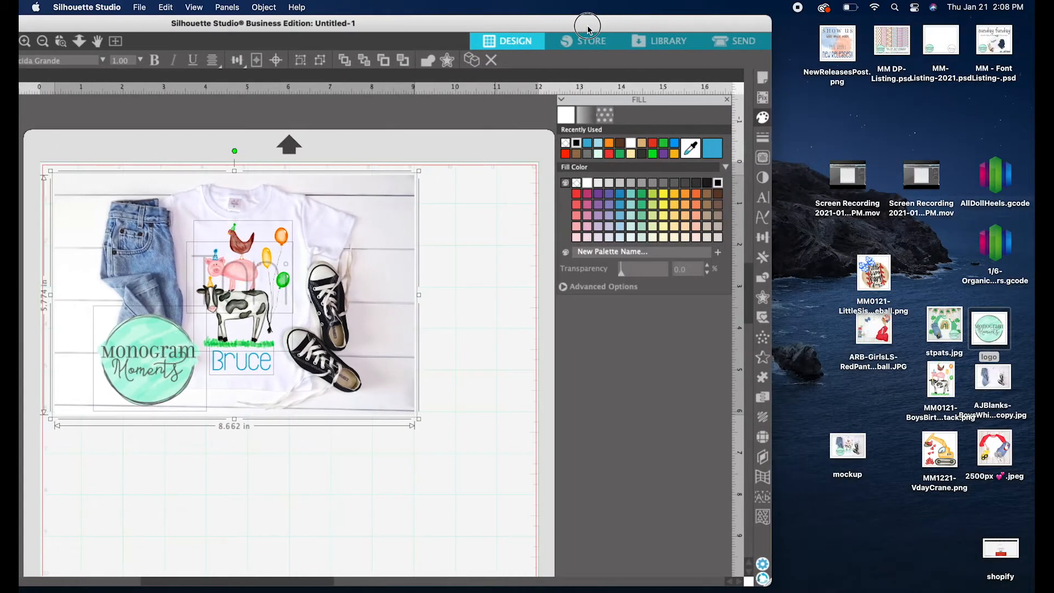
double_click(841, 448)
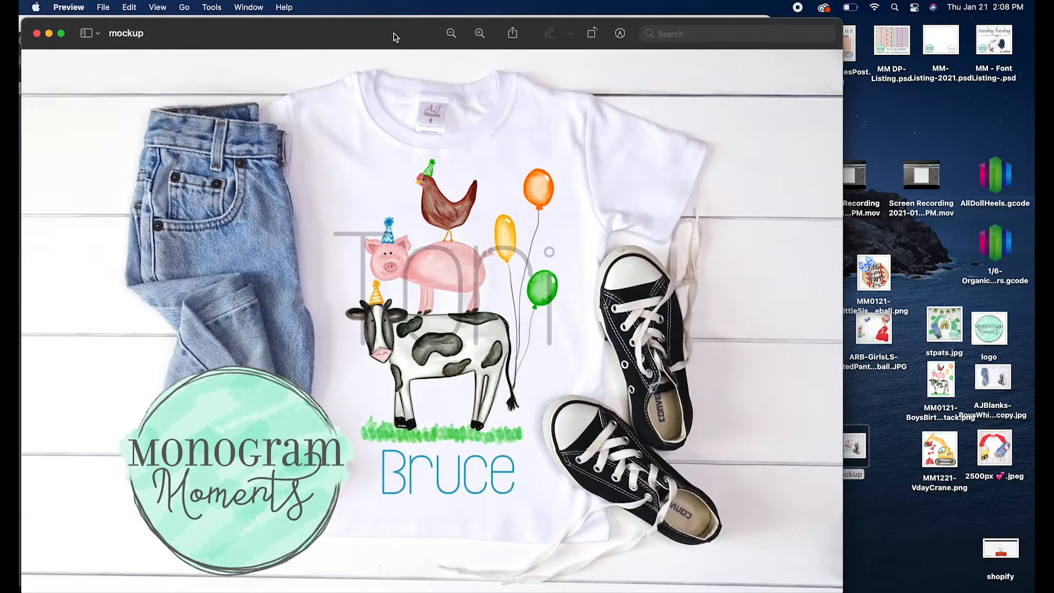
drag(393, 37, 452, 37)
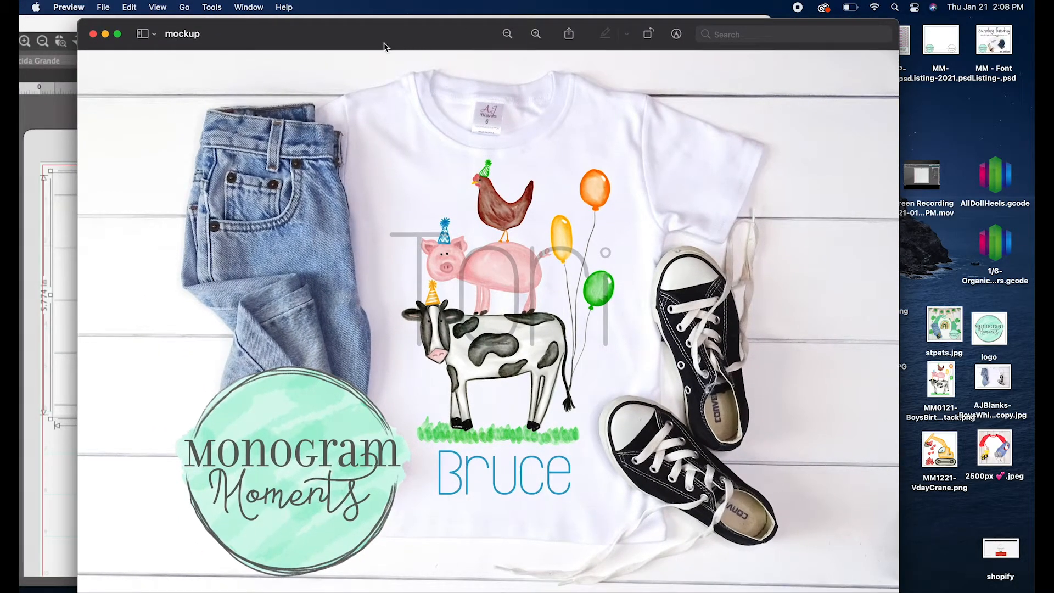
drag(391, 34, 466, 33)
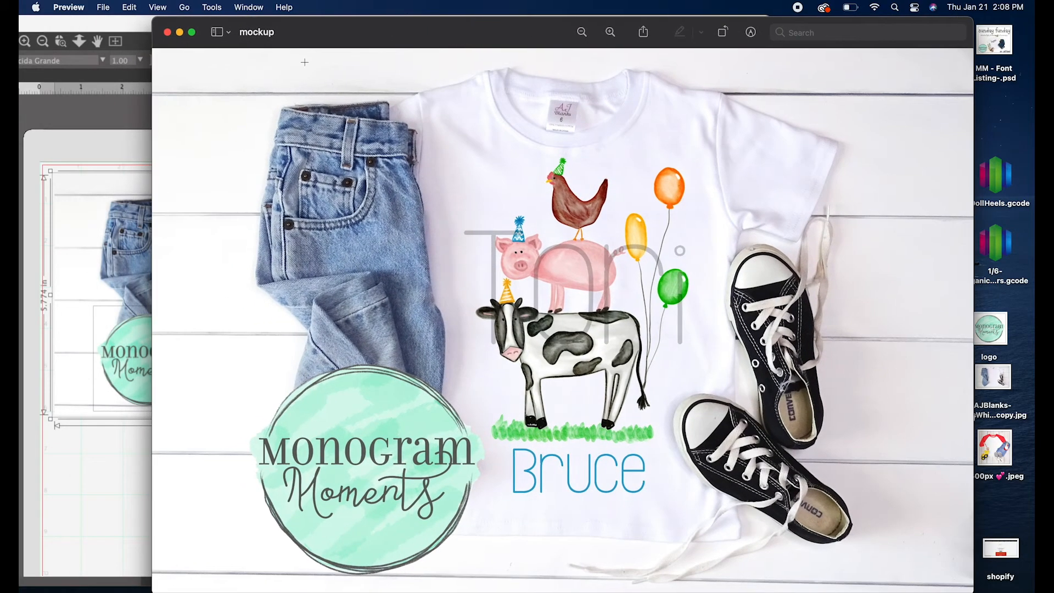
click(168, 32)
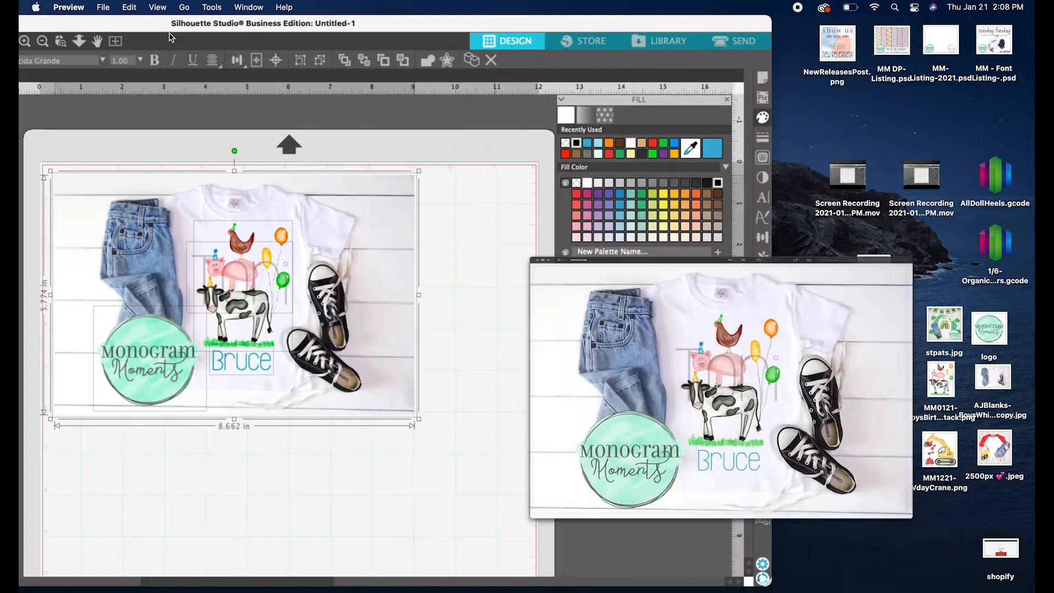
Clear the finished mockup off the page and set the default fill transparency to 0%
double_click(421, 22)
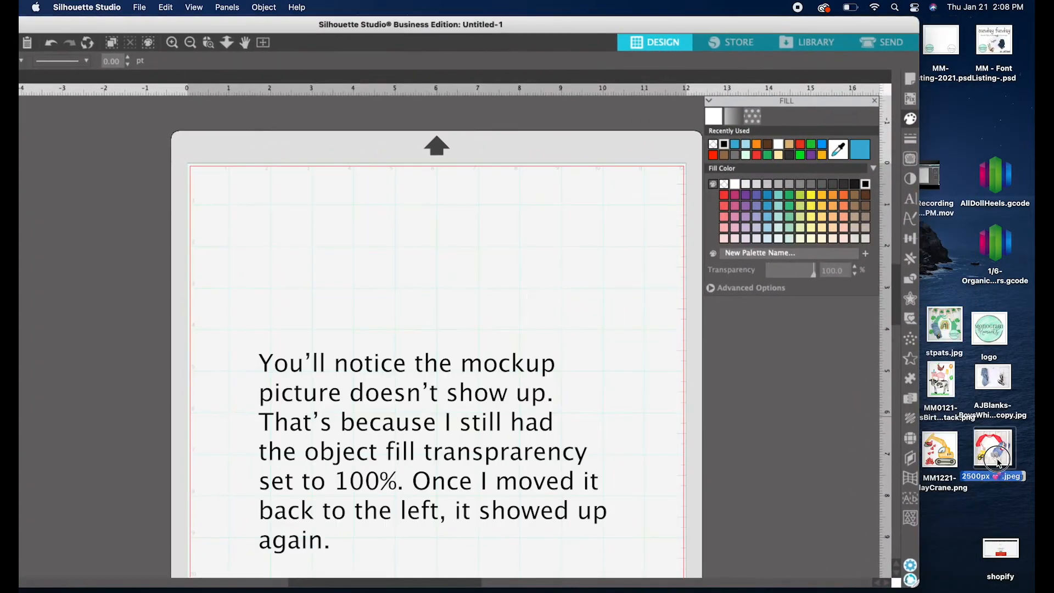
drag(906, 184, 843, 184)
drag(874, 329, 498, 339)
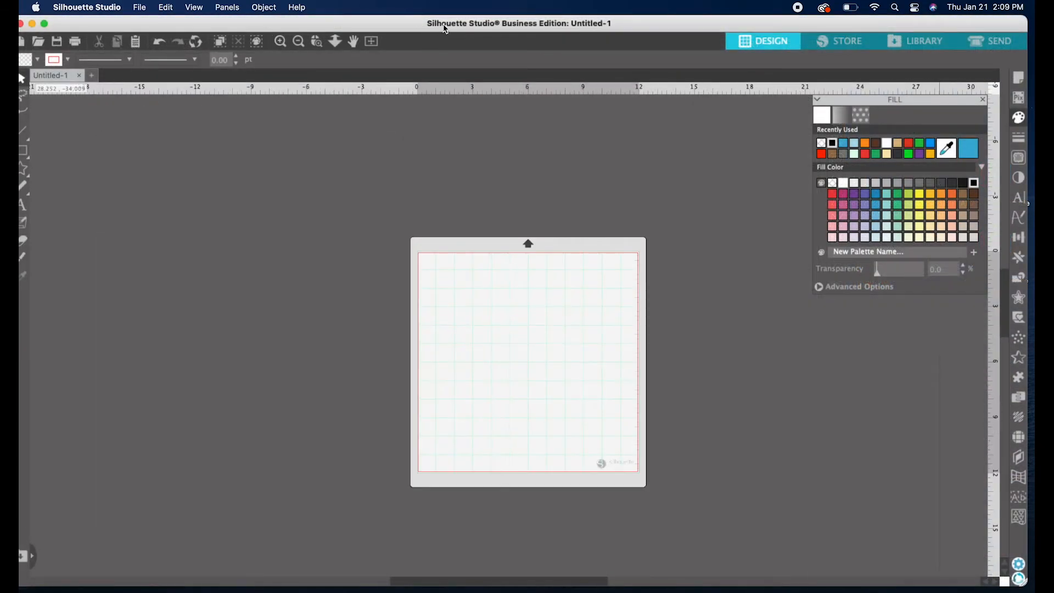
double_click(468, 25)
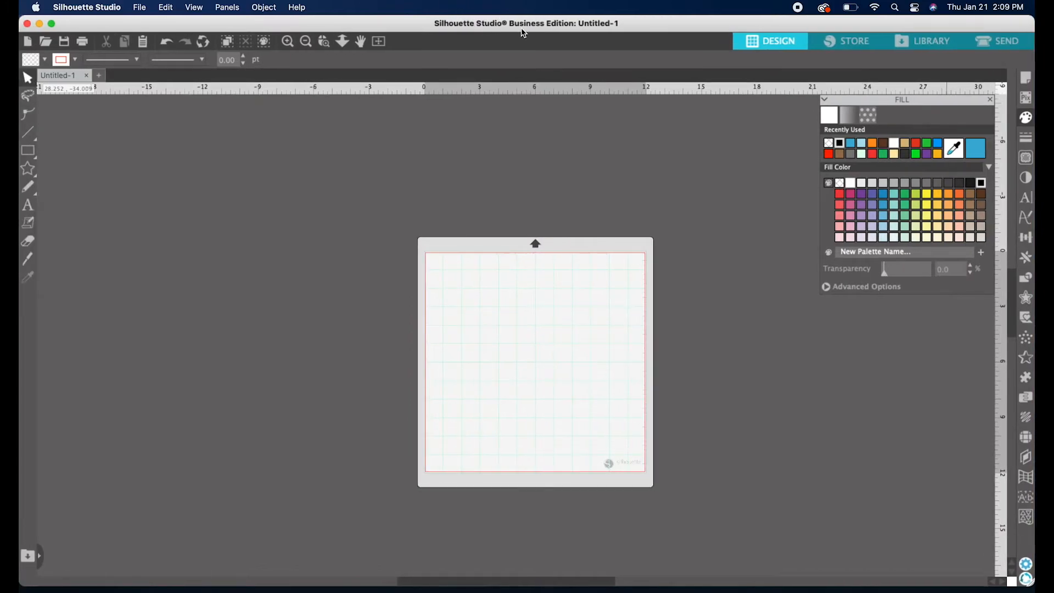
Place the ARB-GirlsLS photo with the white shirt and red pants from the desktop onto the empty page
drag(548, 25, 345, 7)
click(873, 524)
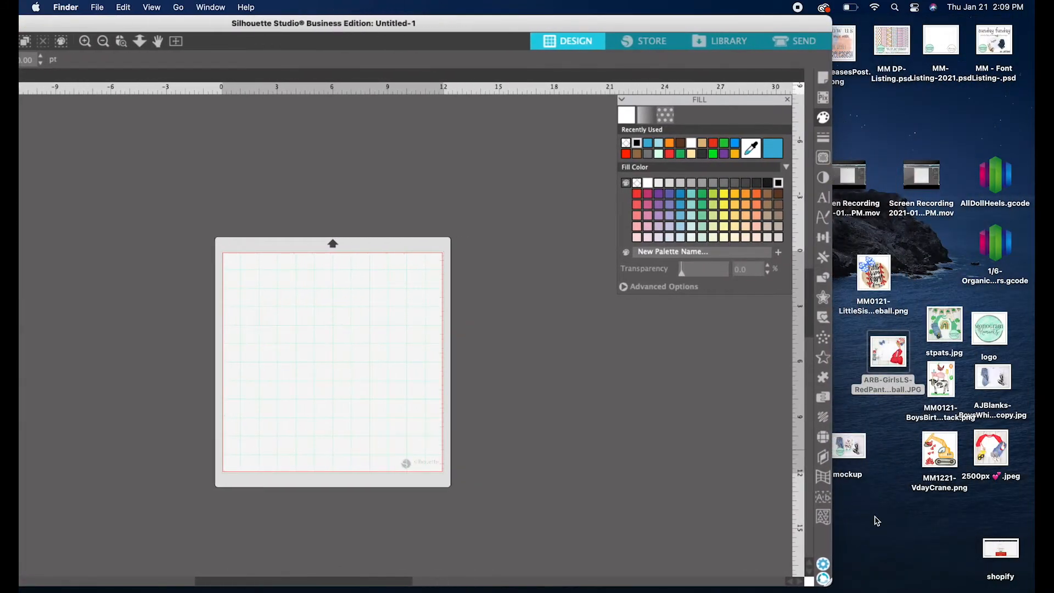
click(886, 358)
drag(886, 357, 369, 346)
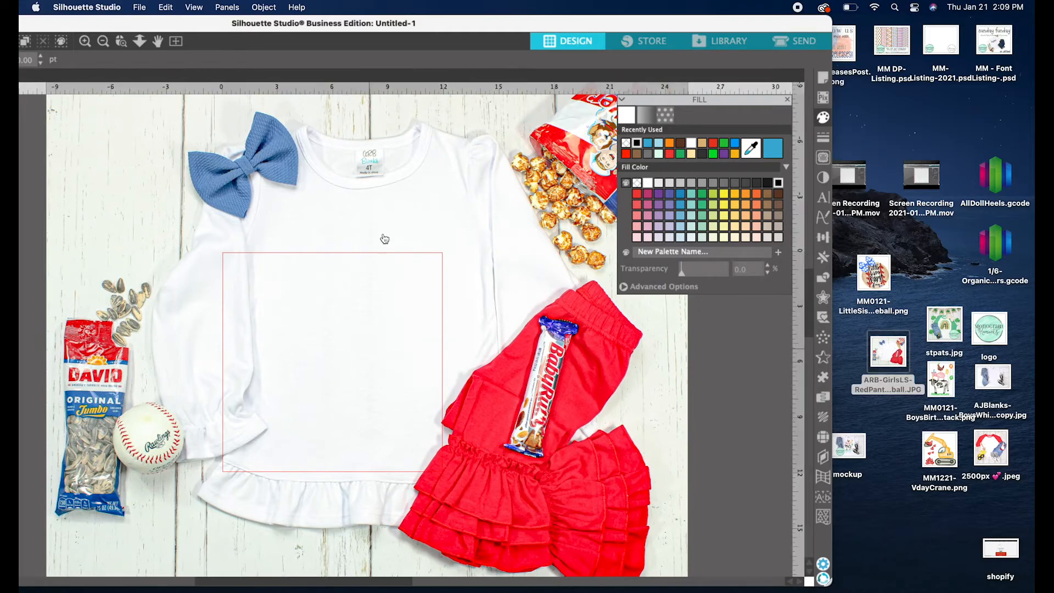
Scale the shirt photo down to about 7.8 by 6.6 in and place it in the page's upper-left area
double_click(447, 33)
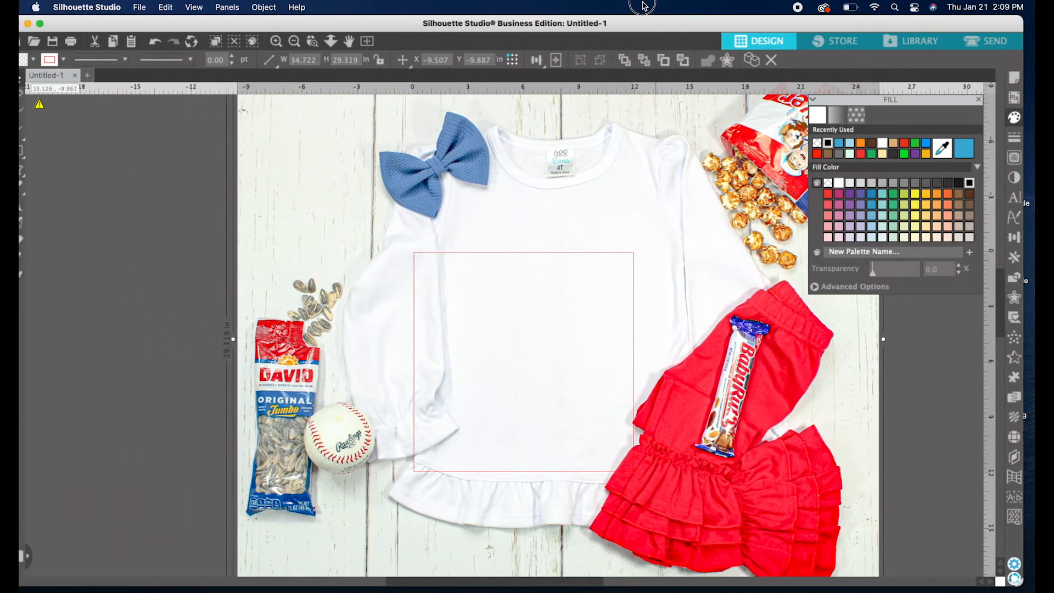
drag(233, 125, 493, 325)
drag(586, 382, 521, 318)
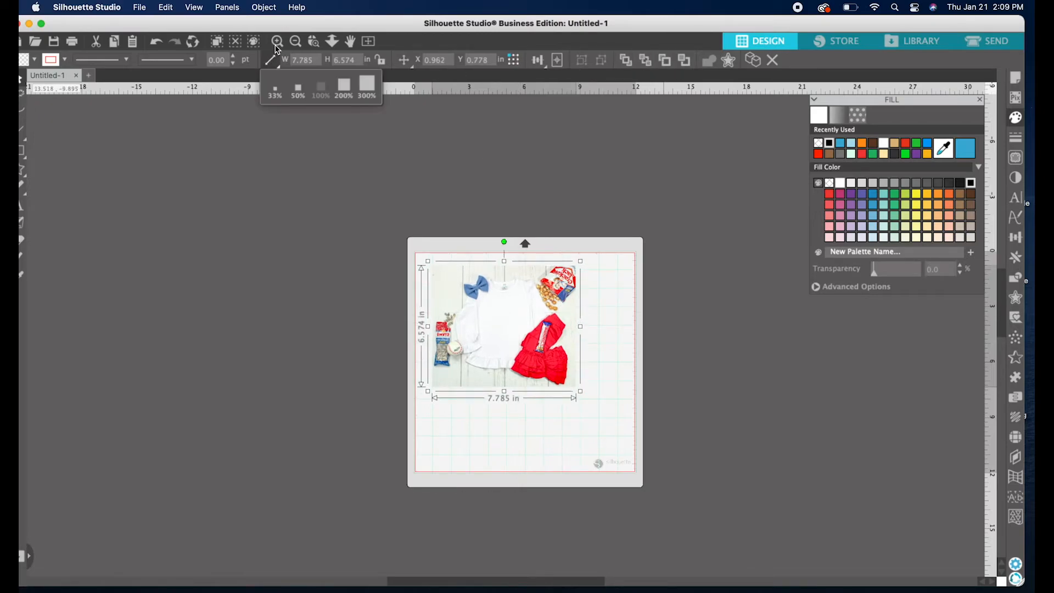
click(278, 42)
click(278, 42)
drag(495, 264, 474, 244)
click(762, 106)
Add the "little sister biggest fan" baseball artwork from the desktop and scale it to about 3.3 by 3.5 in
drag(781, 28, 570, 24)
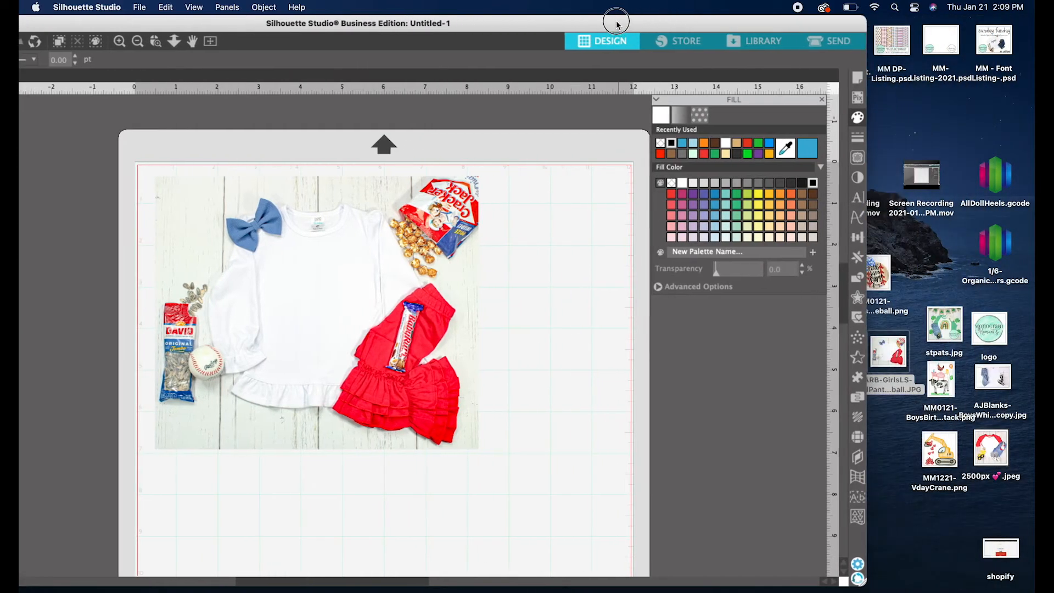
drag(867, 283, 524, 308)
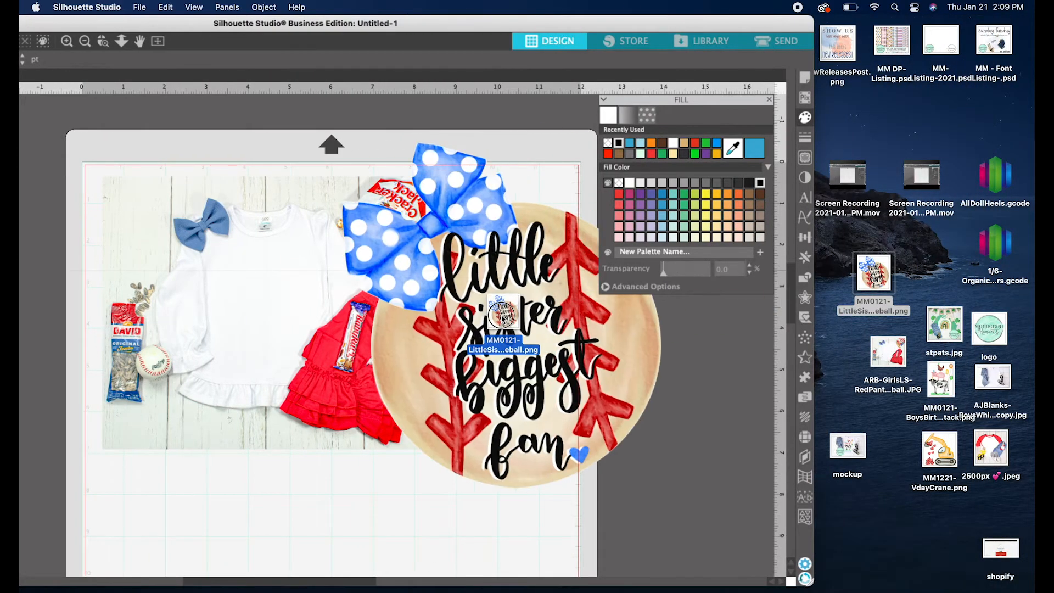
drag(337, 138, 532, 322)
drag(610, 408, 387, 357)
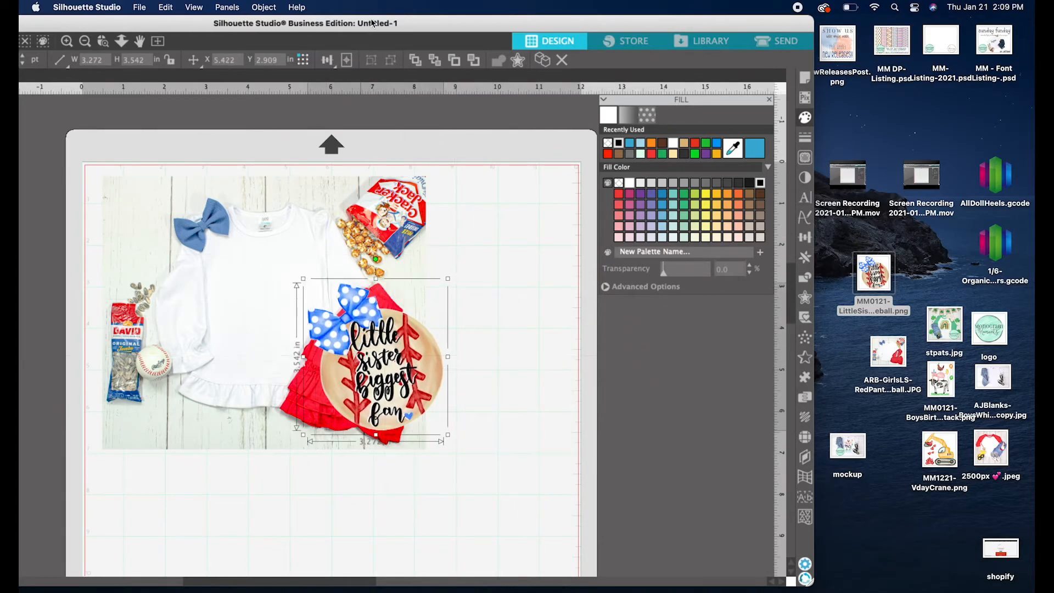
Bring the baseball artwork to the front, scale it to about 1.9 by 2.1 in and center it on the shirt's chest
drag(371, 23, 592, 23)
mouse_move(602, 336)
mouse_down()
mouse_move(644, 352)
mouse_move(615, 338)
mouse_up()
click(655, 60)
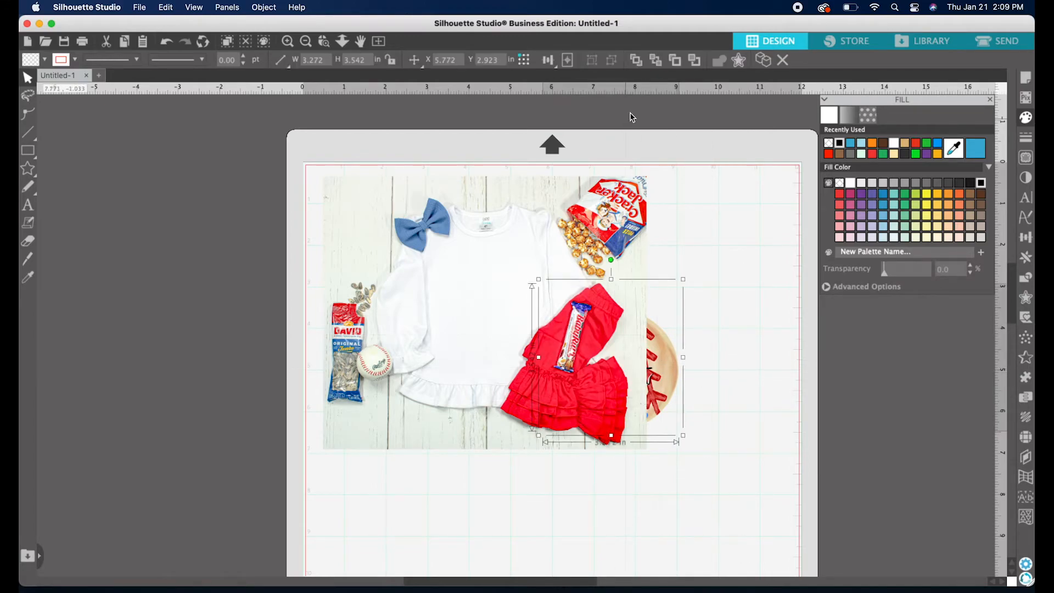
click(636, 60)
drag(540, 287, 511, 307)
drag(559, 362, 496, 295)
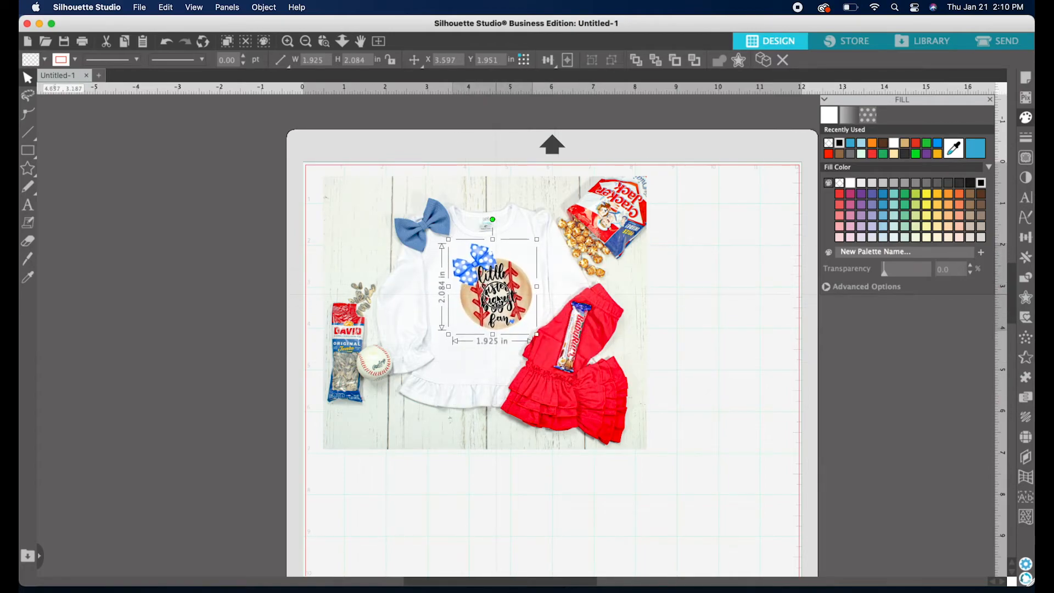
click(703, 327)
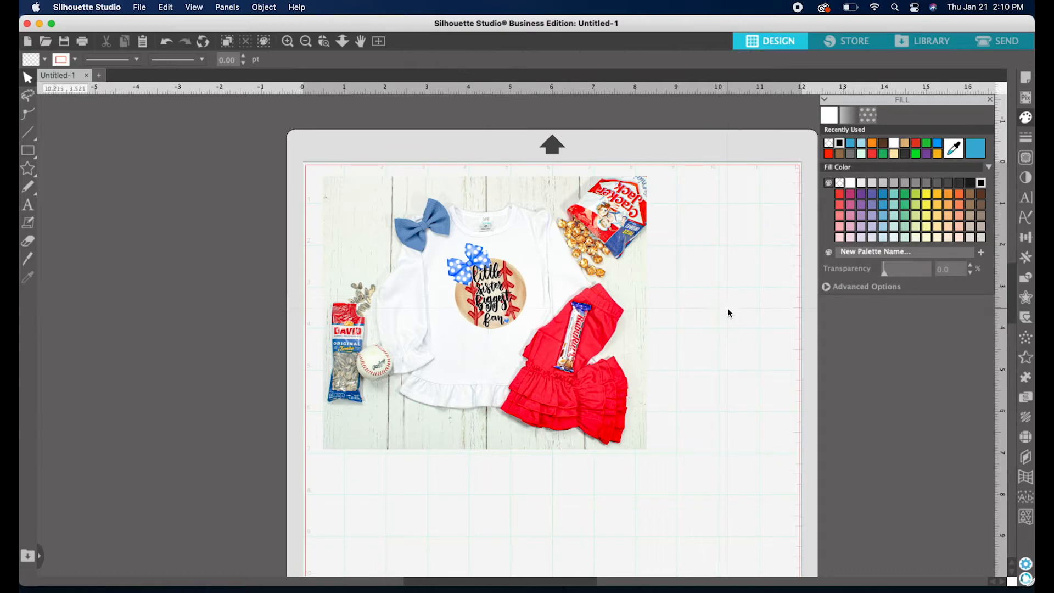
Add the Monogram Moments logo from the desktop, scale it to about 2.6 by 2.4 in and place it over the shirt's lower-left hem
drag(729, 29, 608, 27)
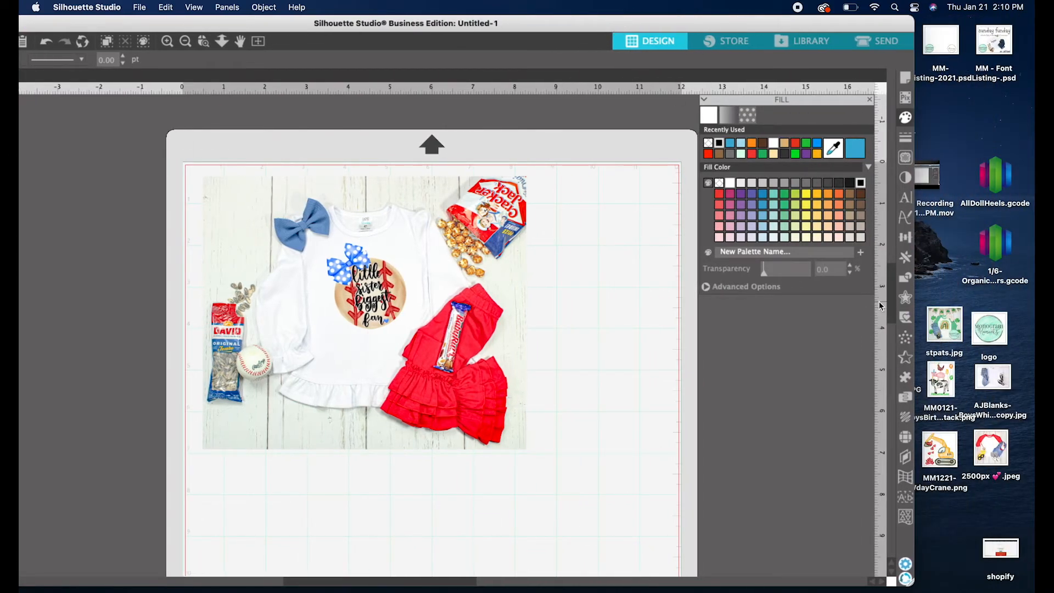
drag(1002, 332, 576, 377)
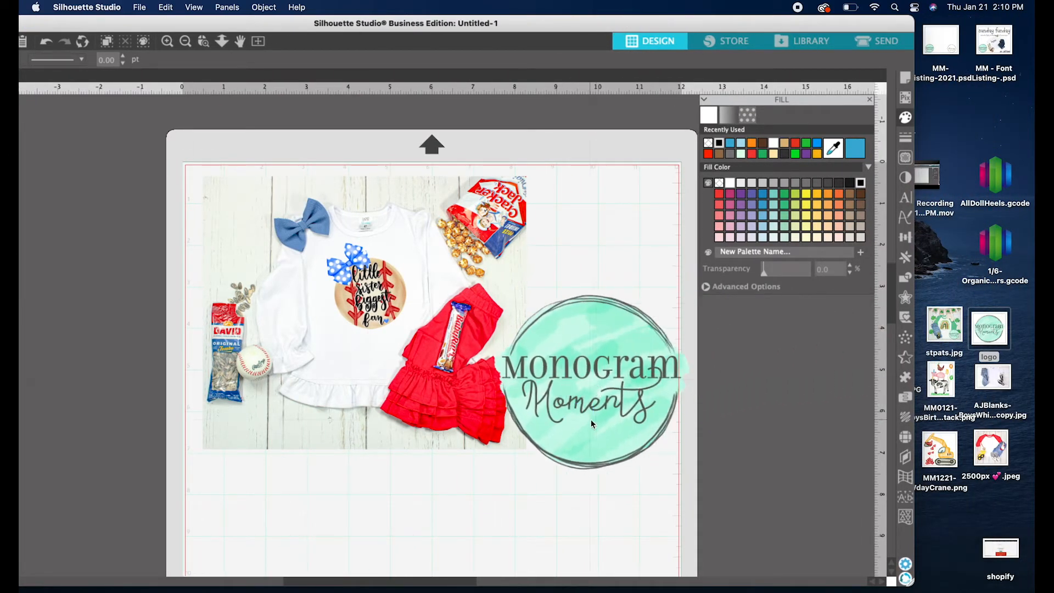
drag(504, 419, 251, 458)
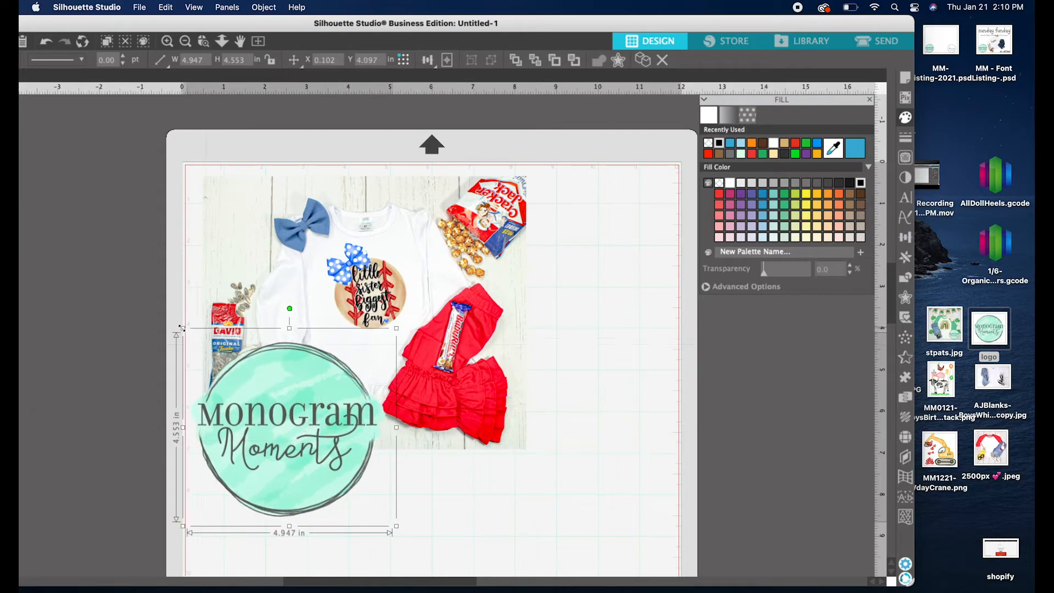
drag(181, 327, 282, 420)
drag(351, 489, 289, 403)
double_click(418, 23)
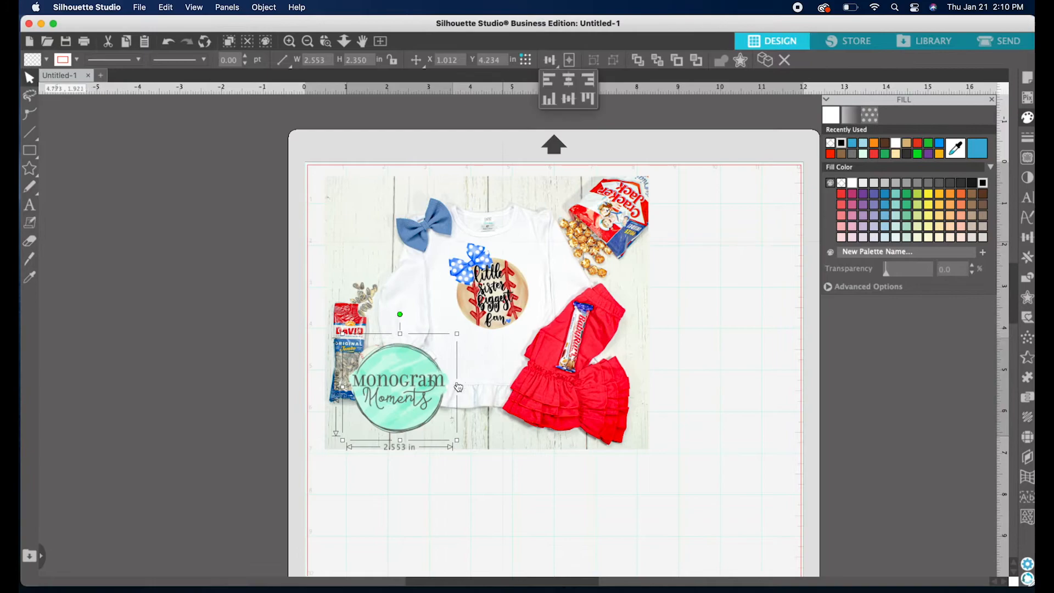
drag(459, 387, 466, 379)
click(440, 498)
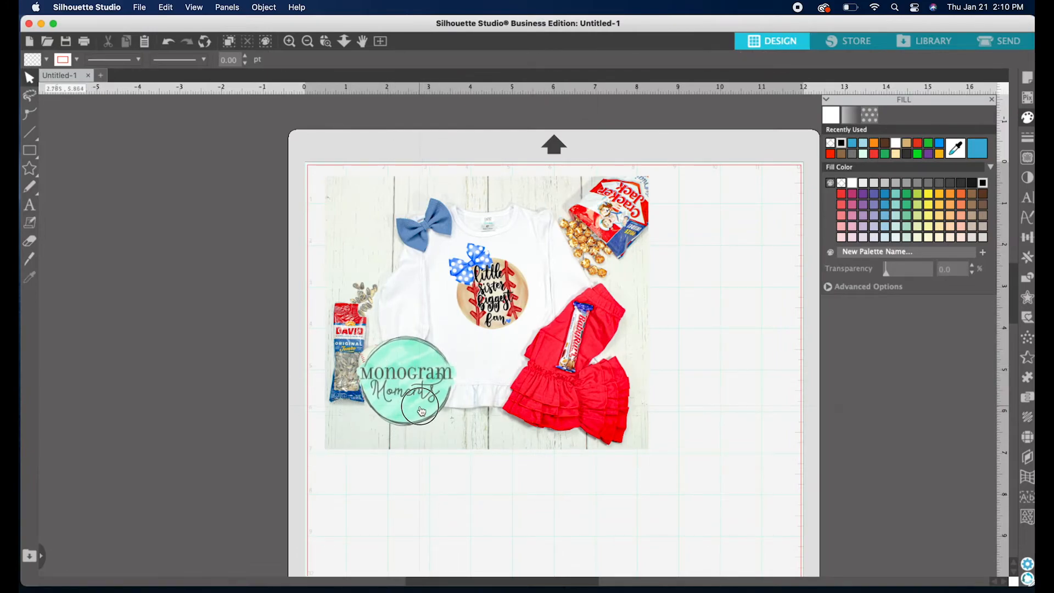
Duplicate the logo beside the photo and set the copy's transparency to 78%
click(421, 411)
key(super+c)
key(super+v)
drag(446, 409, 699, 306)
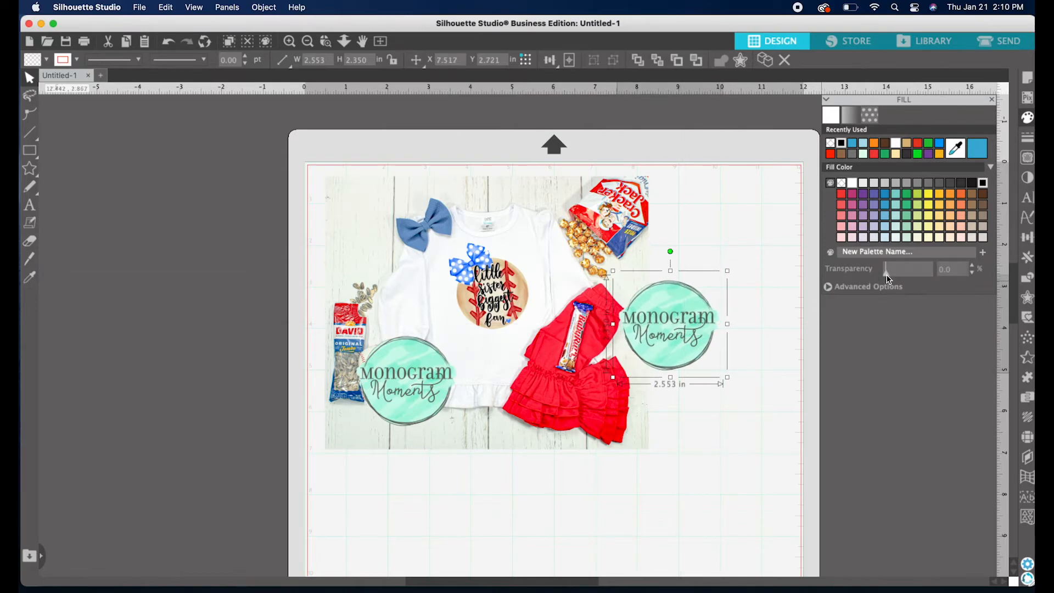
drag(889, 280, 921, 279)
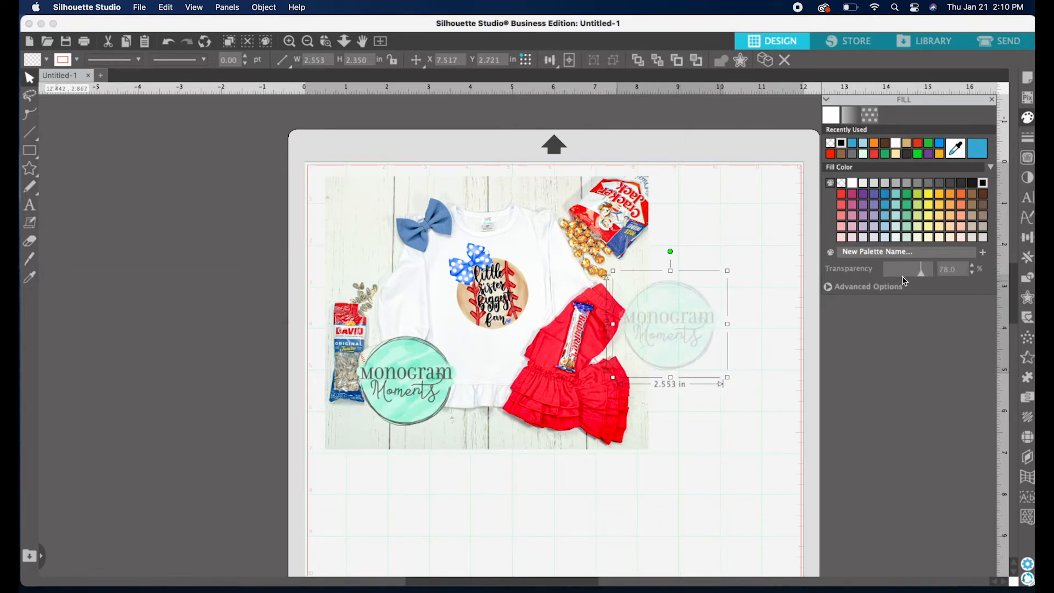
Apply a 100% grey shade to the faded logo copy and place it over the shirt artwork as a watermark
click(1028, 175)
drag(880, 153, 941, 151)
drag(664, 347, 499, 307)
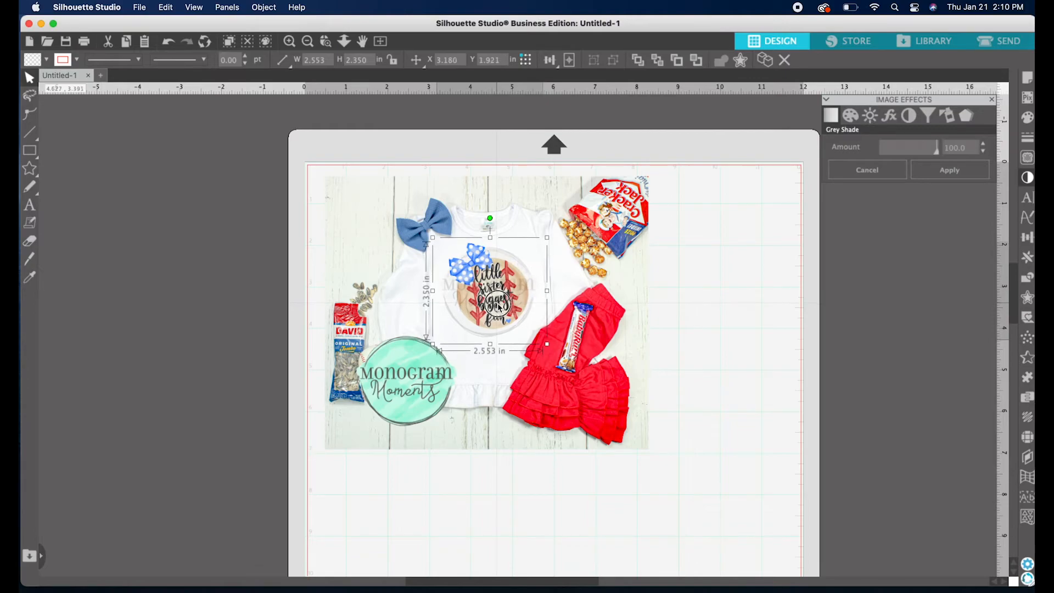
Select the shirt photo, artwork, logo and watermark together
click(788, 348)
mouse_move(505, 24)
mouse_down()
mouse_move(530, 10)
mouse_move(521, 17)
mouse_up()
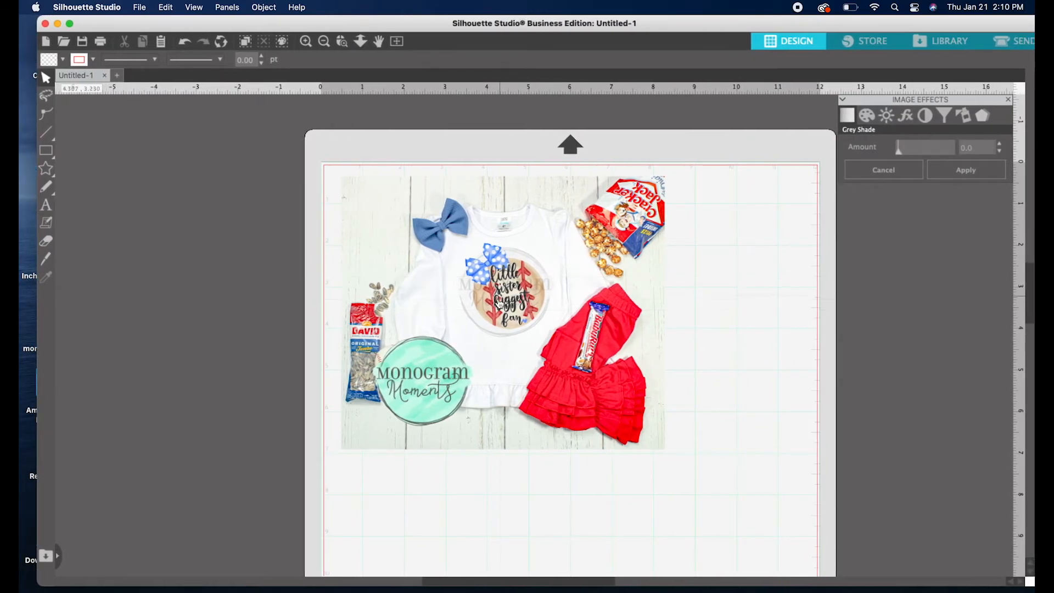
click(460, 409)
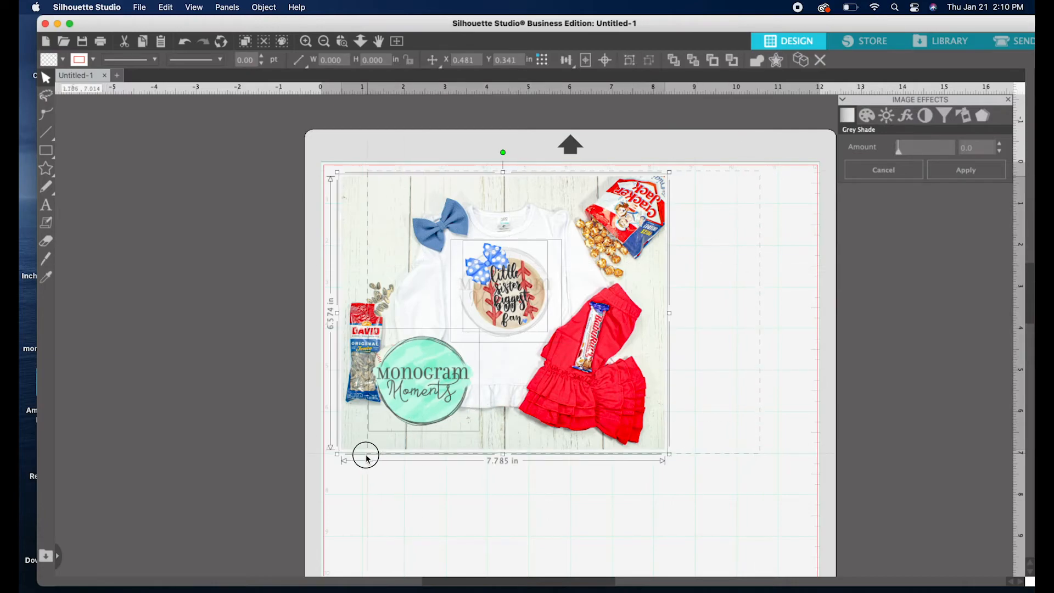
Start saving the selection to the hard drive, choose JPEG as the format and cancel the save
click(140, 9)
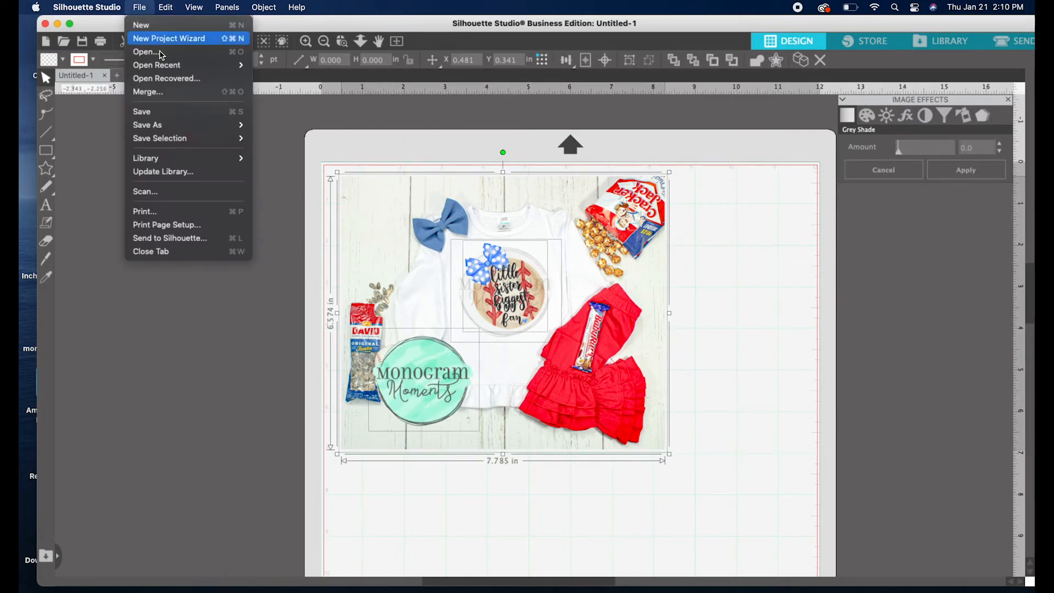
mouse_move(183, 133)
mouse_move(216, 138)
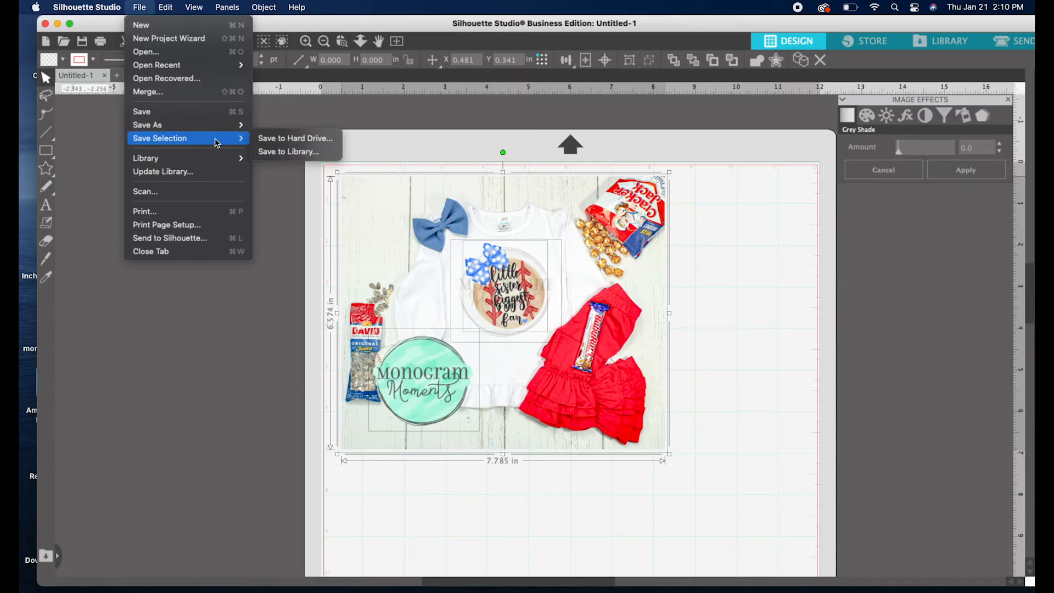
click(275, 140)
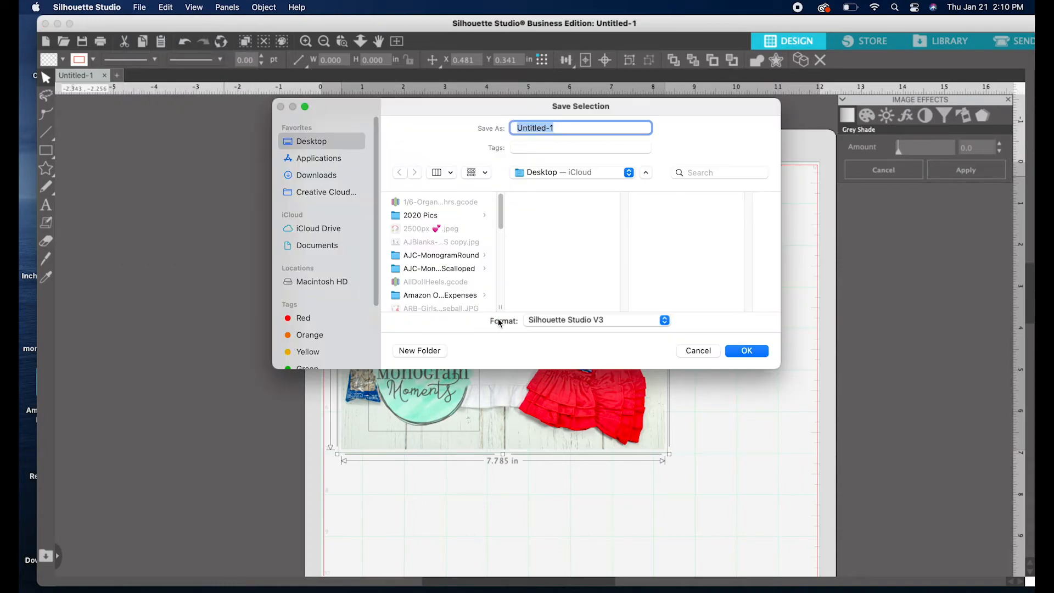
click(546, 320)
click(557, 376)
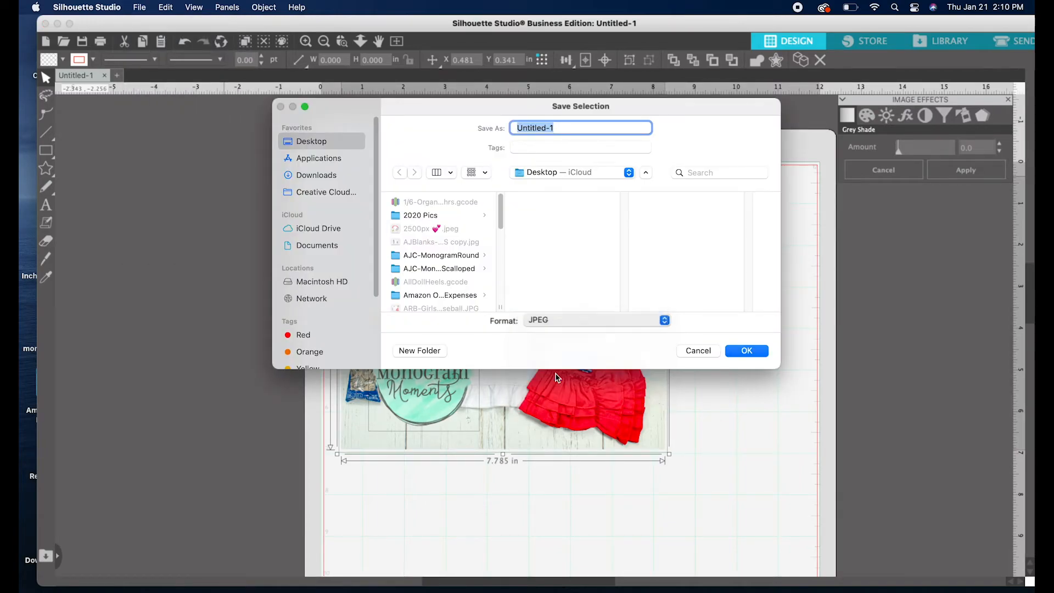
click(704, 354)
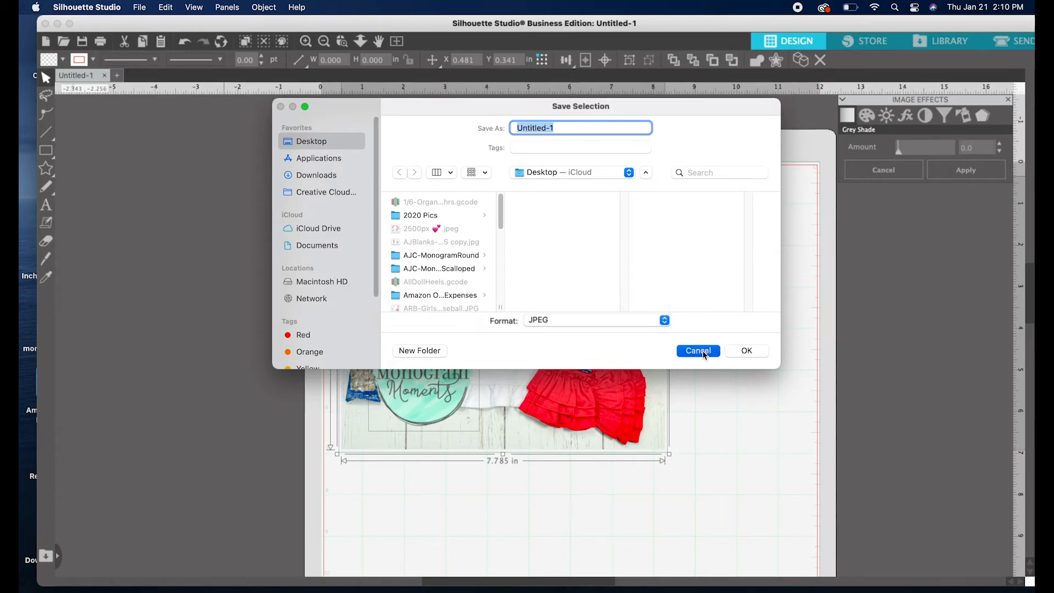
drag(525, 31, 519, 31)
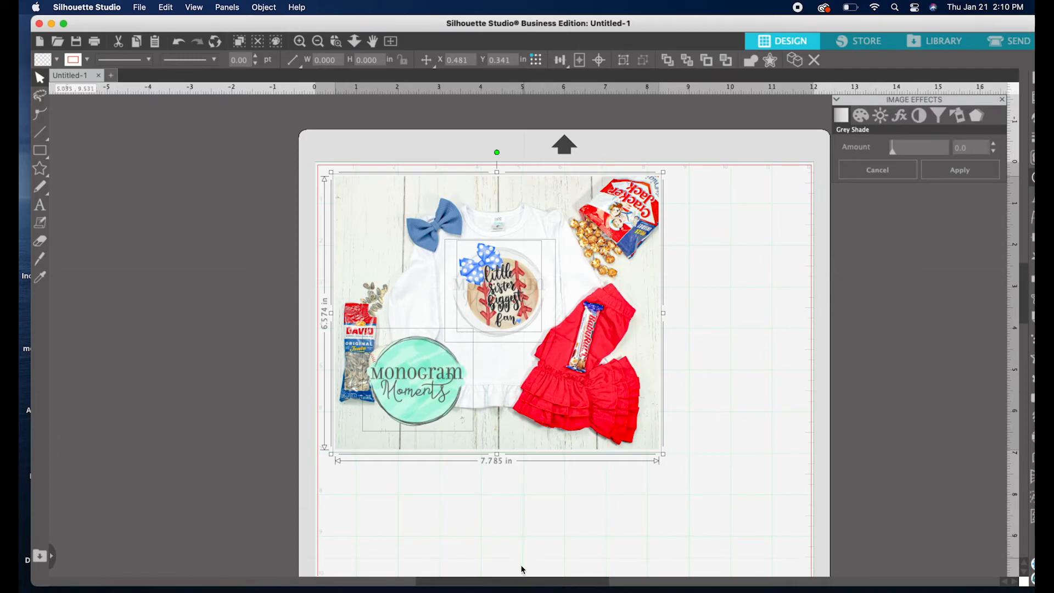
Switch to Chrome, open the Bullzip Free PDF Printer site from the search results, look over its home page and minimize the browser
click(454, 592)
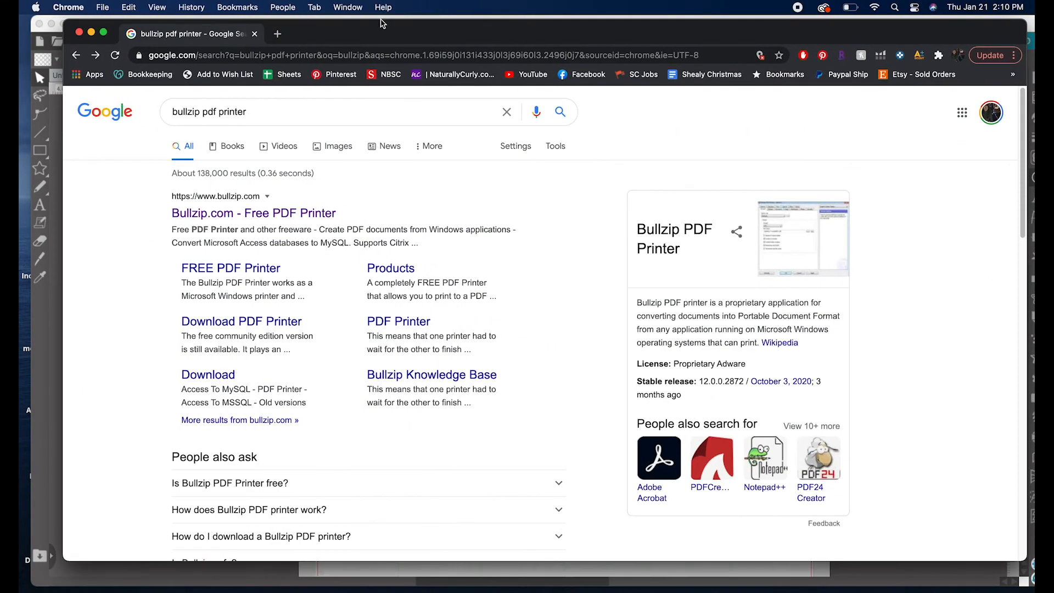
drag(264, 111, 169, 116)
click(264, 111)
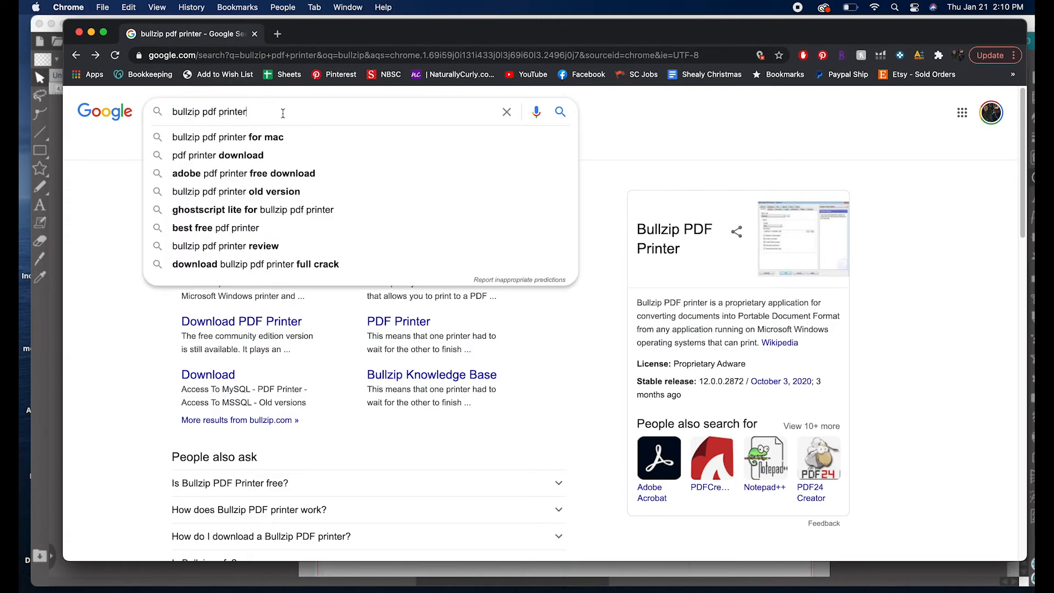
click(92, 242)
click(213, 221)
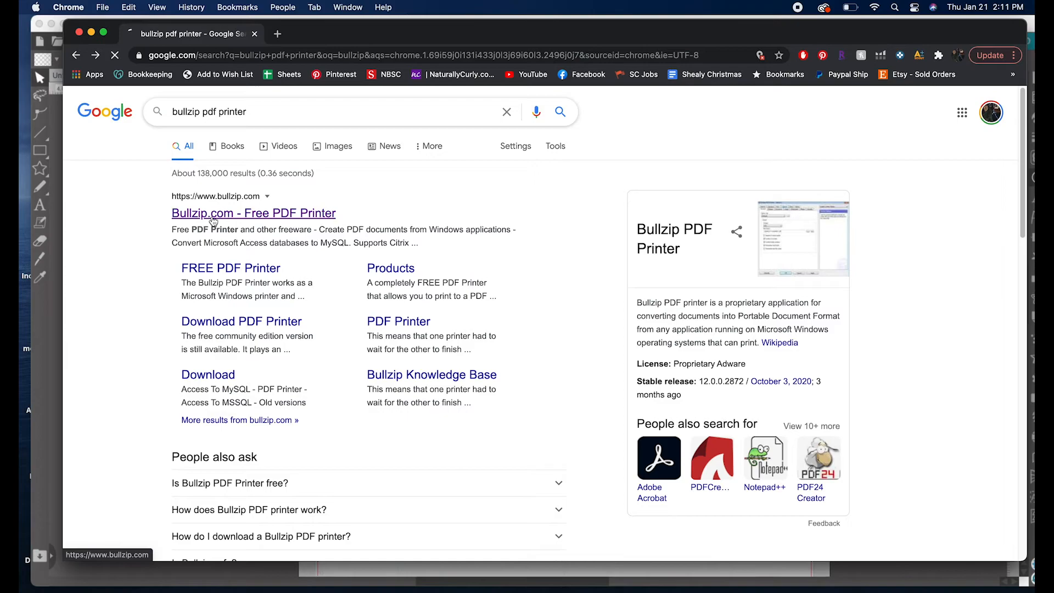
scroll(443, 295, down, 1)
scroll(443, 295, up, 1)
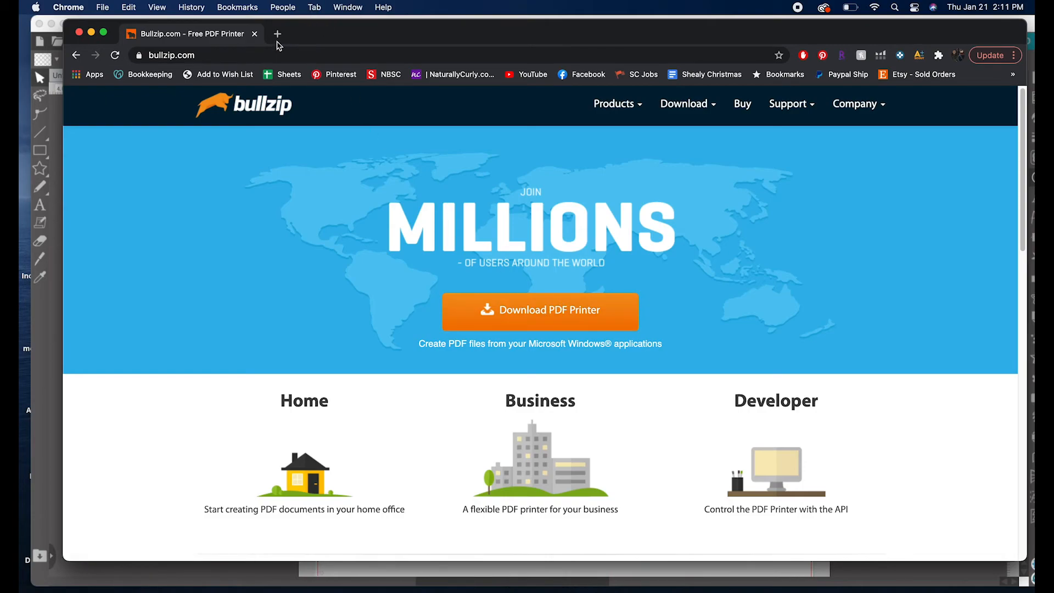
drag(348, 41, 352, 37)
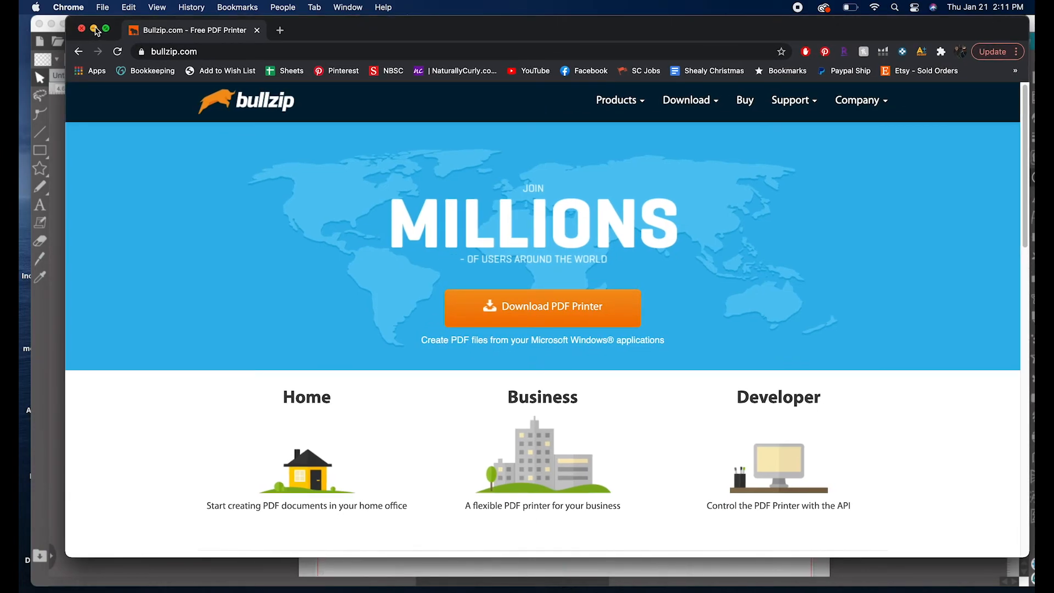
click(94, 29)
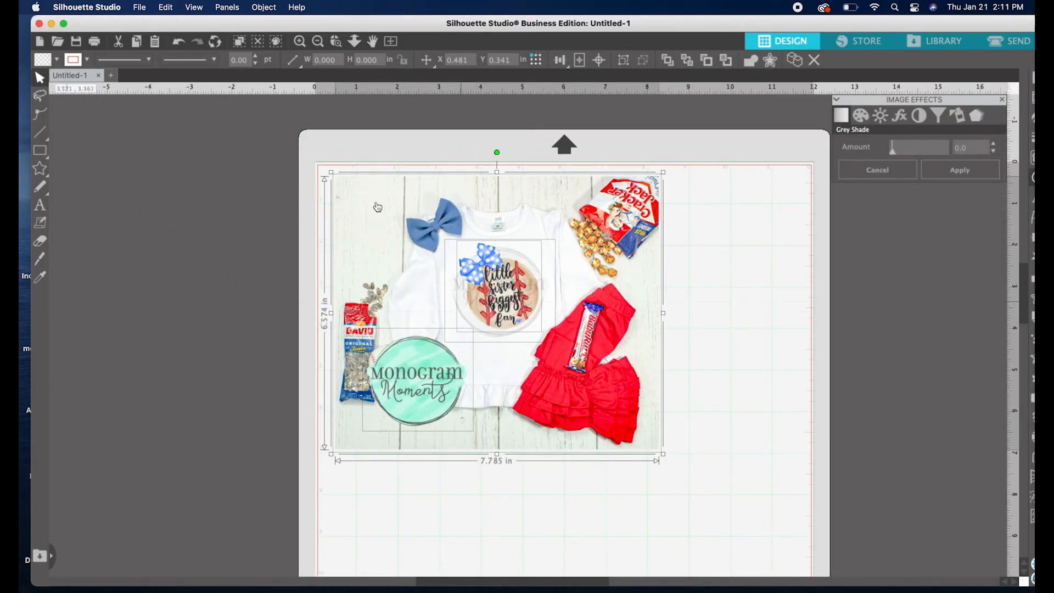
Open the print settings for the mockup, view the available printers and cancel printing
click(139, 7)
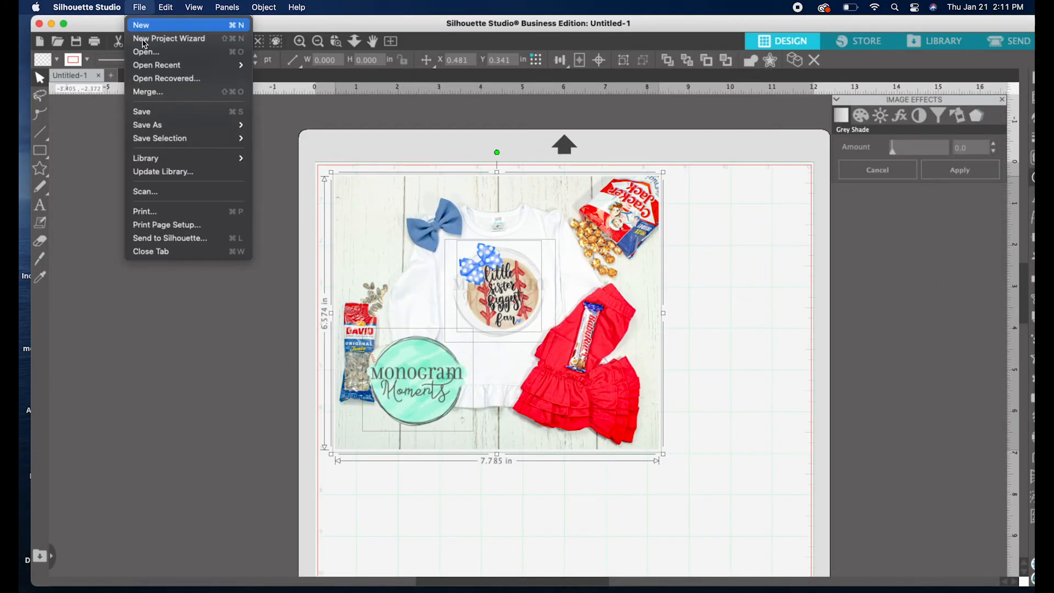
click(164, 214)
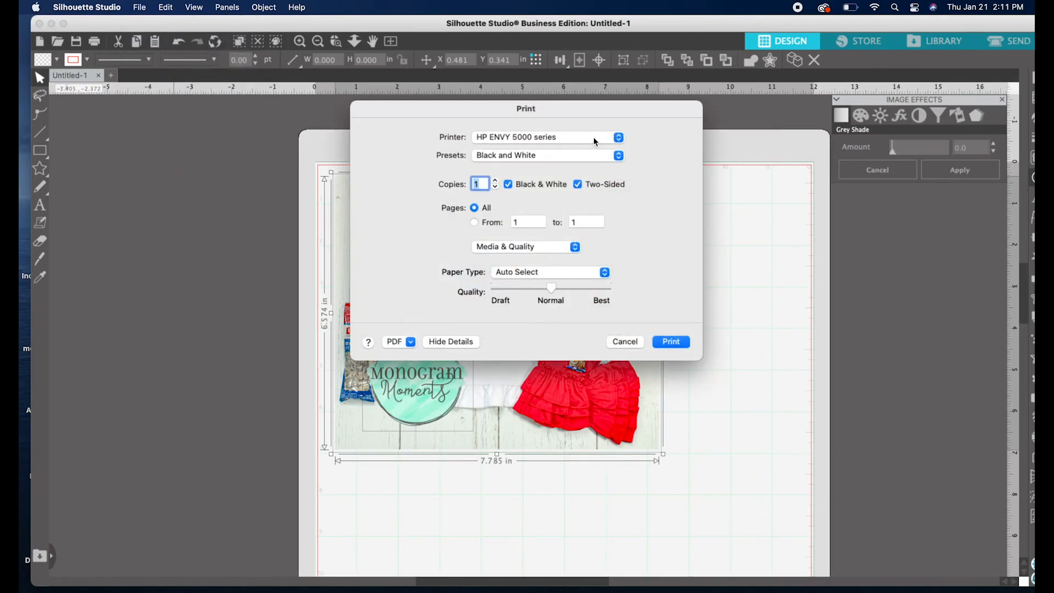
click(619, 138)
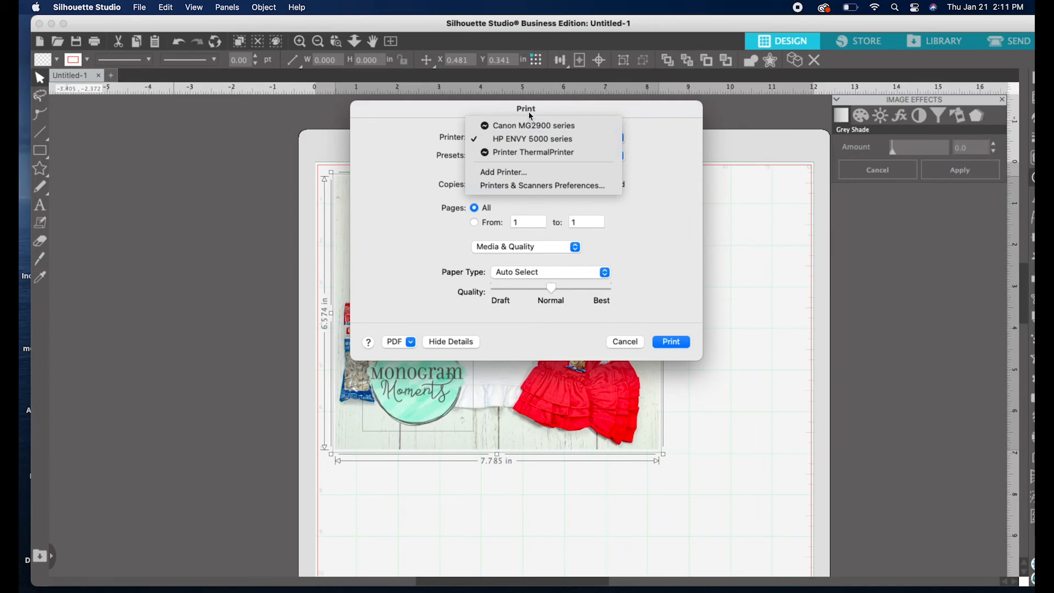
click(667, 242)
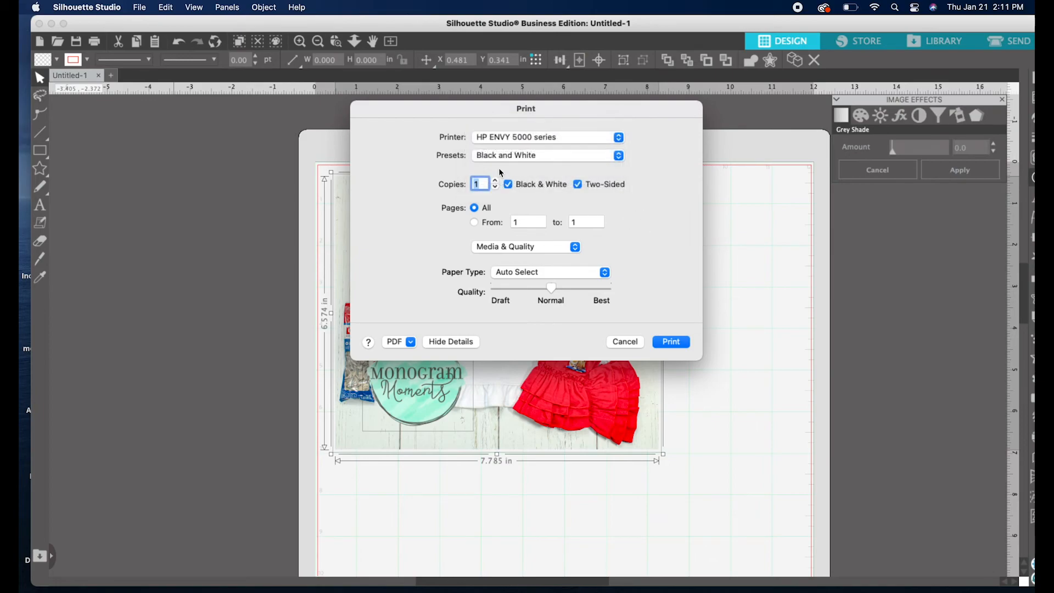
click(632, 342)
Save the selected mockup to the desktop as a JPEG named mockup2, exported at 150 dots per inch
click(143, 10)
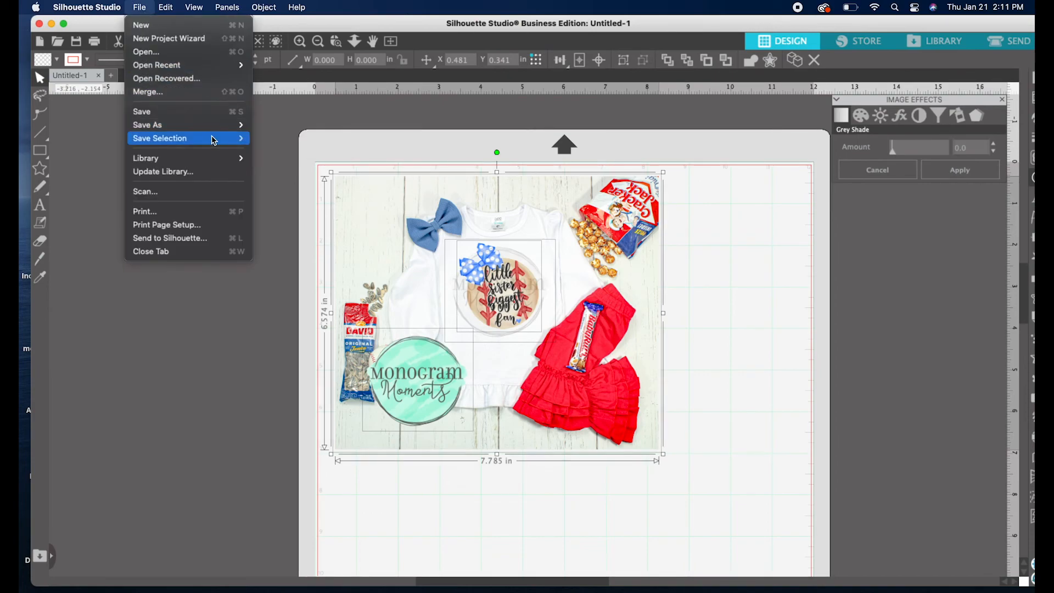
mouse_move(214, 140)
click(278, 137)
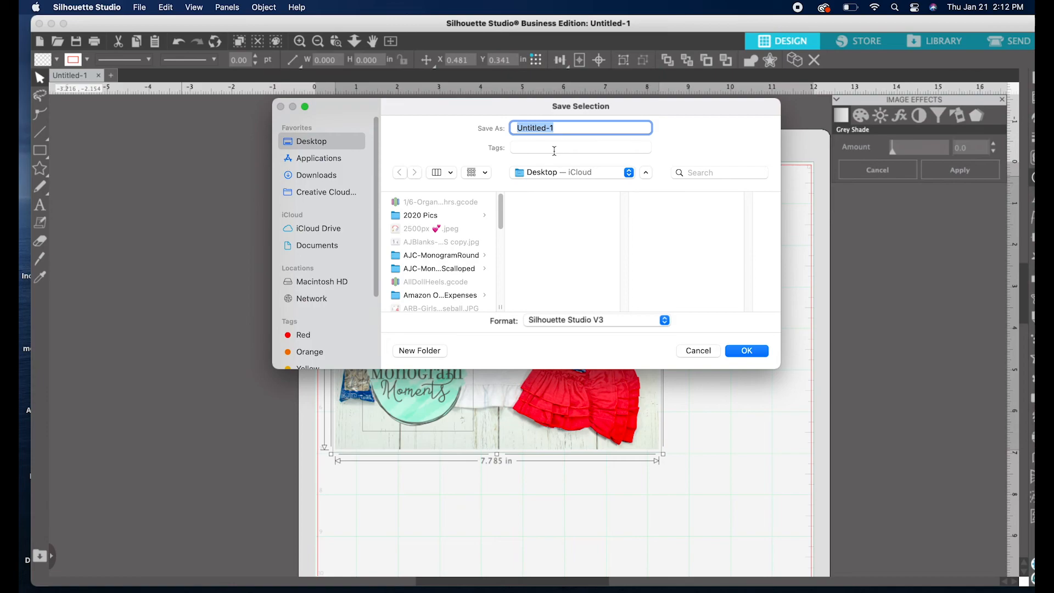
text(mockup2)
click(592, 318)
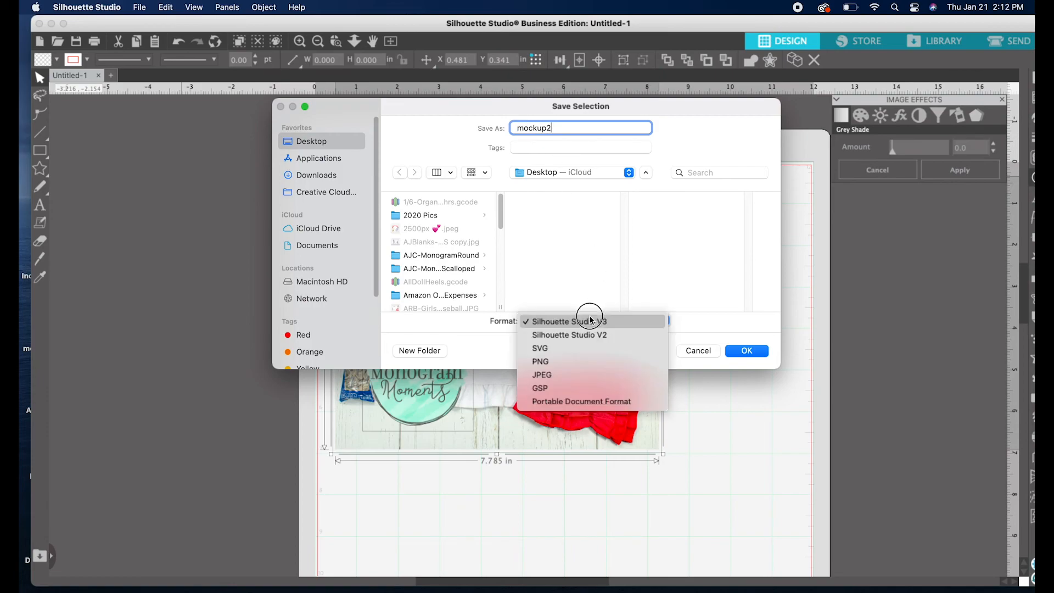
click(552, 371)
click(748, 351)
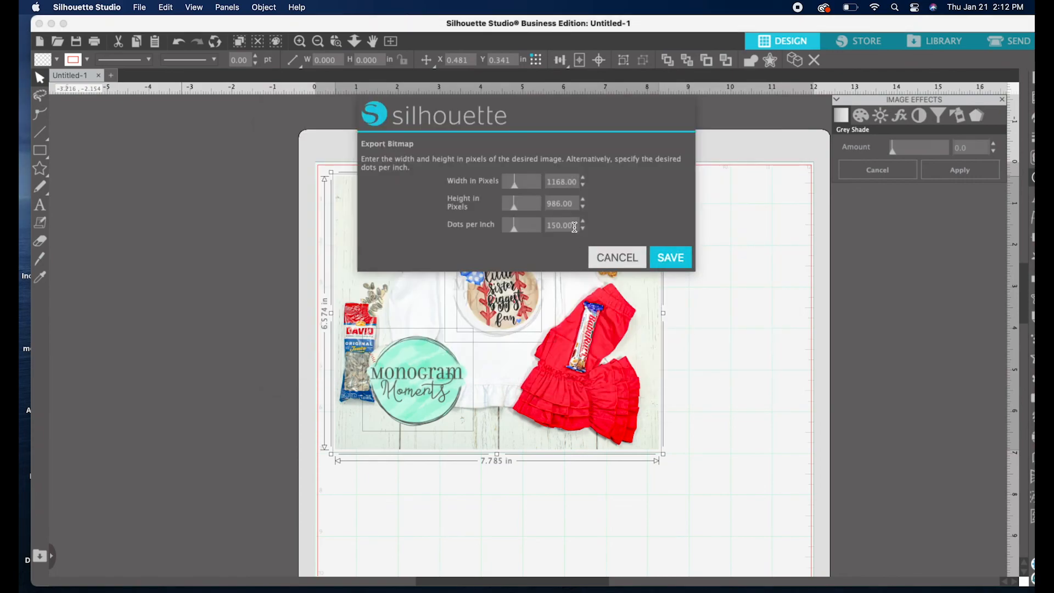
click(670, 257)
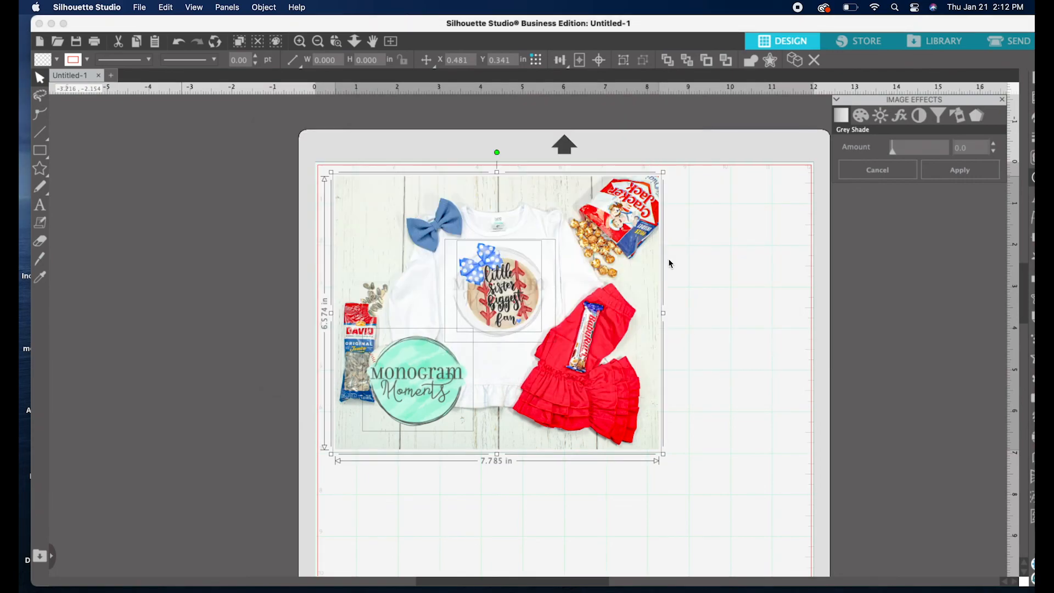
Open the exported mockup2 image from the desktop in Preview and reposition its window to inspect the result
double_click(847, 516)
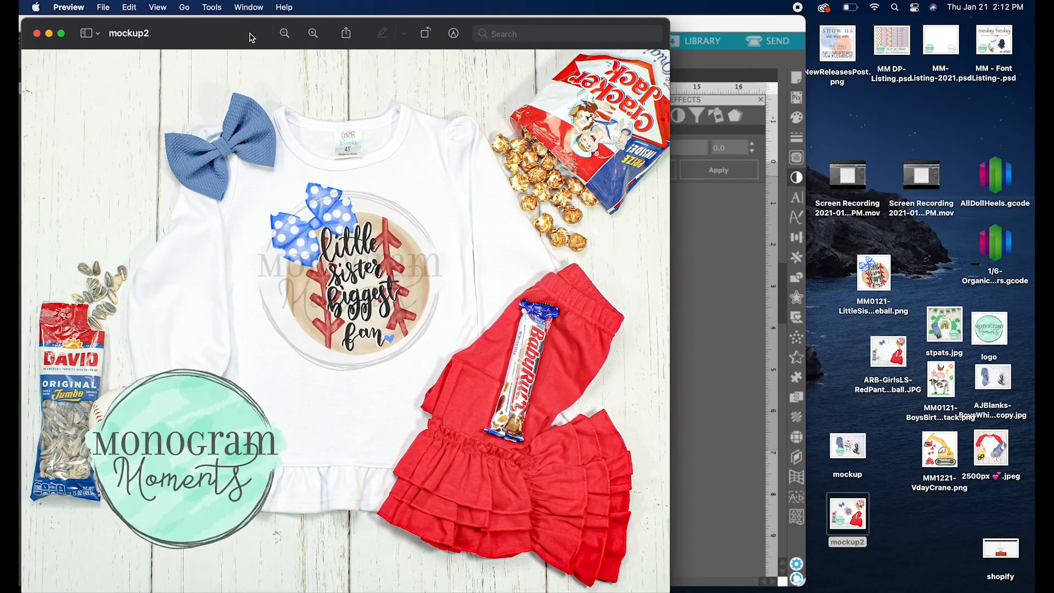
drag(252, 35, 416, 36)
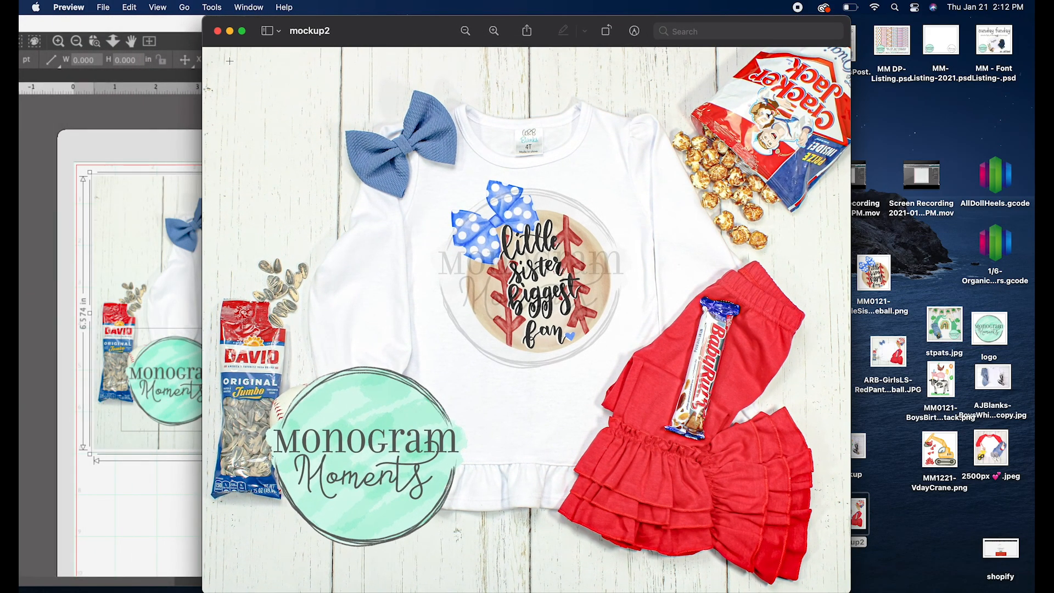